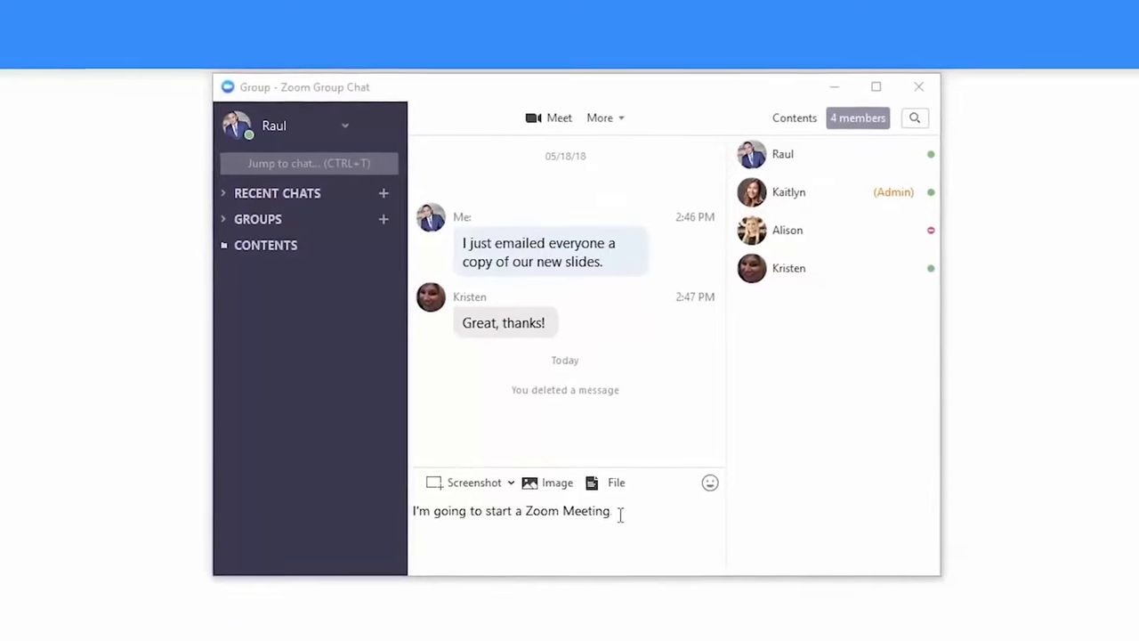
- Send the team chat message announcing that the Zoom meeting is starting
{"action": "key", "text": "Return"}
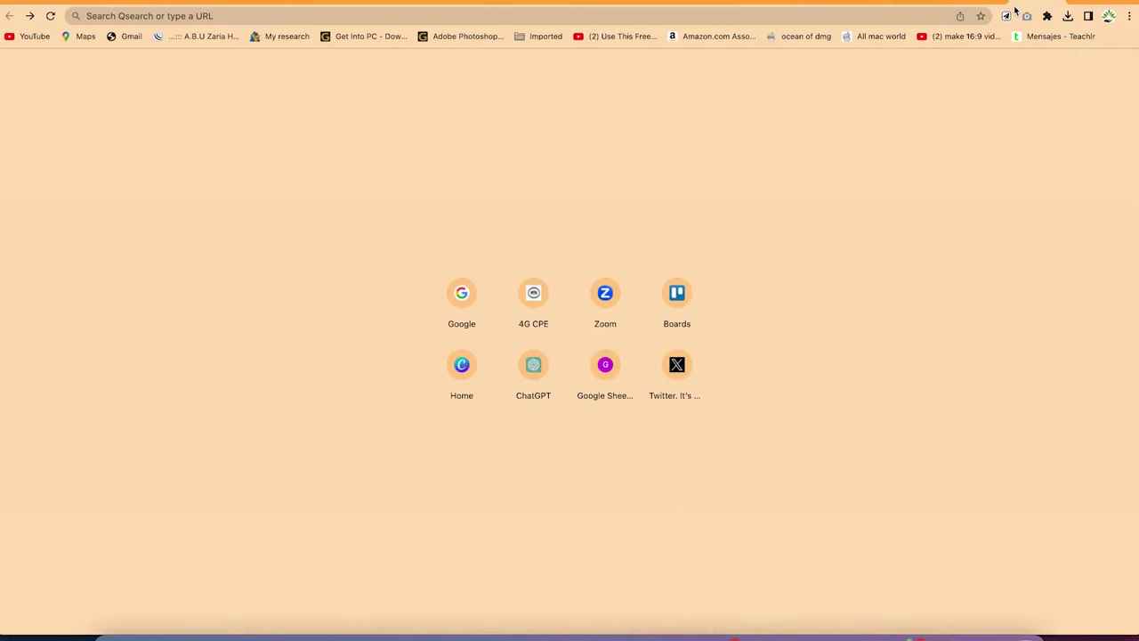
- Load zoom.us and go to its Plans & Pricing page
{"action": "left_click", "coordinate": [737, 18]}
{"action": "type", "text": "zoom.us"}
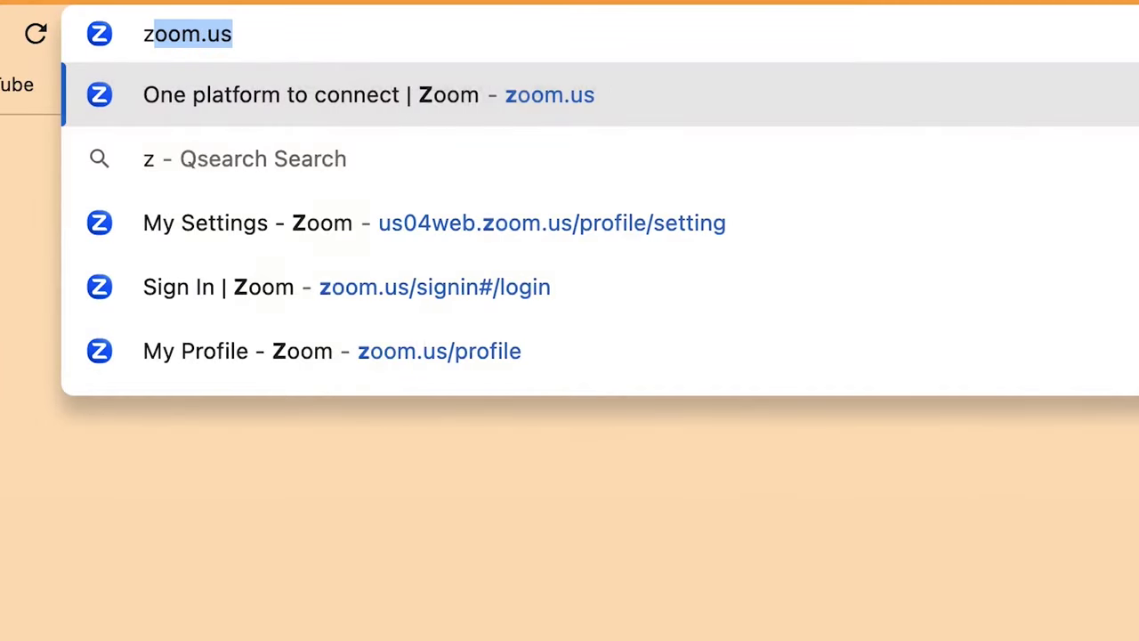
{"action": "key", "text": "Return"}
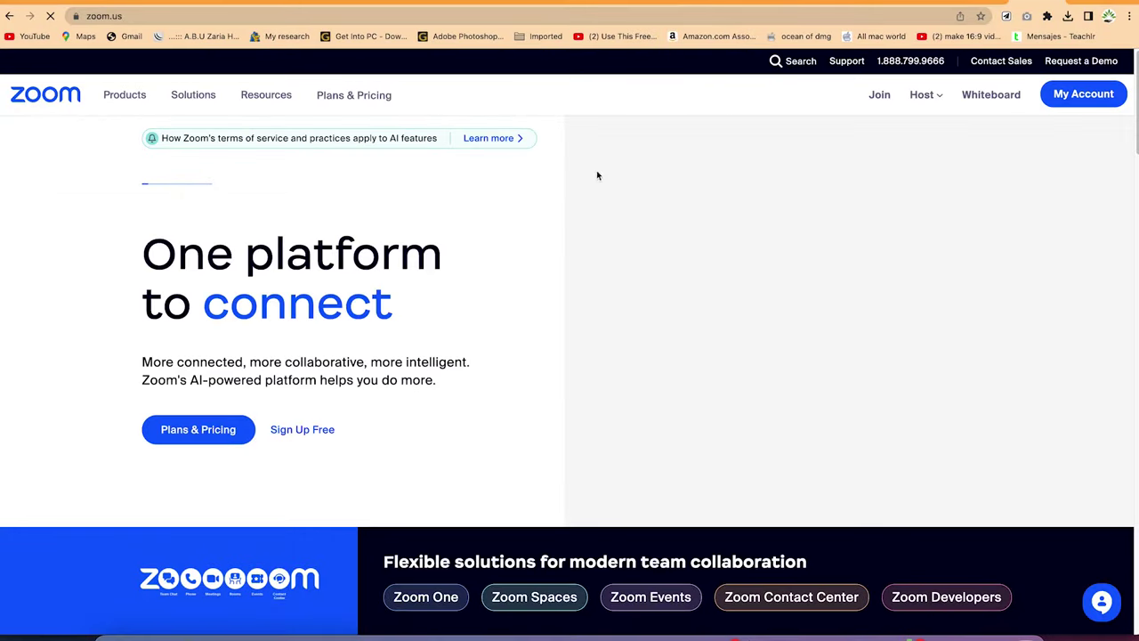
{"action": "scroll", "coordinate": [473, 244], "scroll_direction": "down", "scroll_amount": 15}
{"action": "scroll", "coordinate": [476, 246], "scroll_direction": "down", "scroll_amount": 10}
{"action": "scroll", "coordinate": [476, 246], "scroll_direction": "up", "scroll_amount": 15}
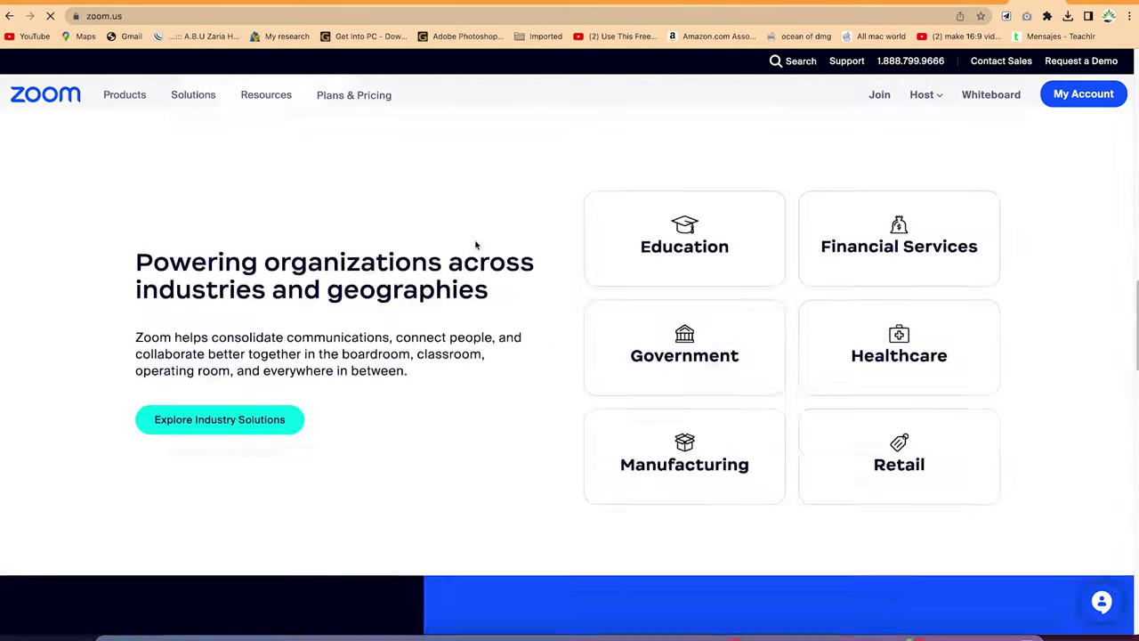
{"action": "scroll", "coordinate": [476, 246], "scroll_direction": "up", "scroll_amount": 2}
{"action": "left_click", "coordinate": [333, 102]}
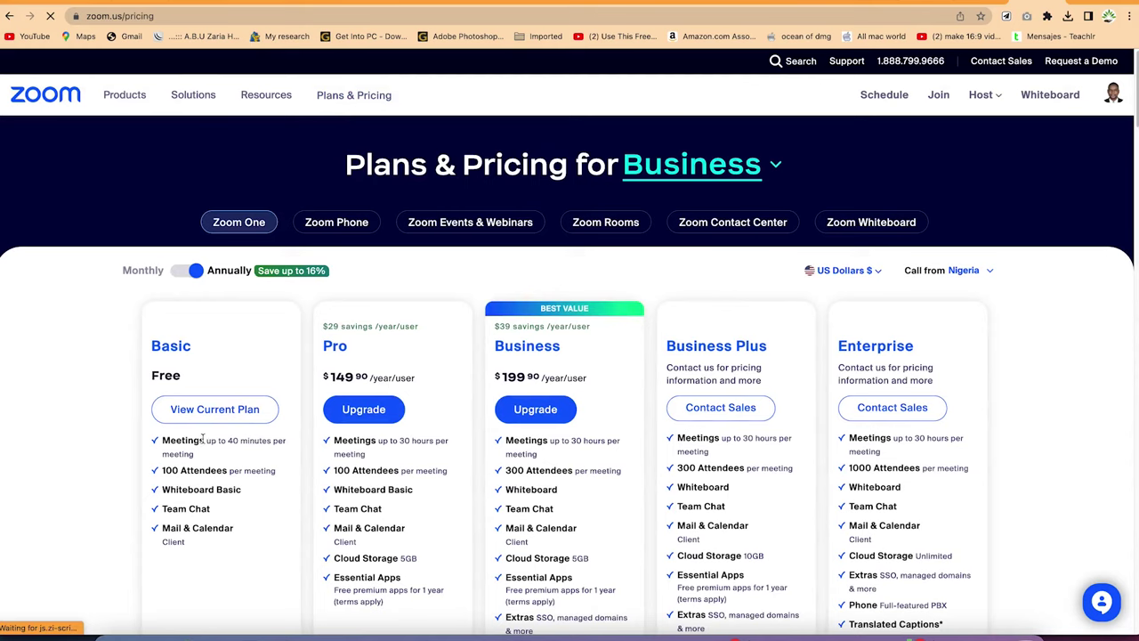
- Highlight the Basic plan's 40-minute meeting and 100-attendee limits
{"action": "left_click_drag", "start_coordinate": [228, 438], "coordinate": [259, 437]}
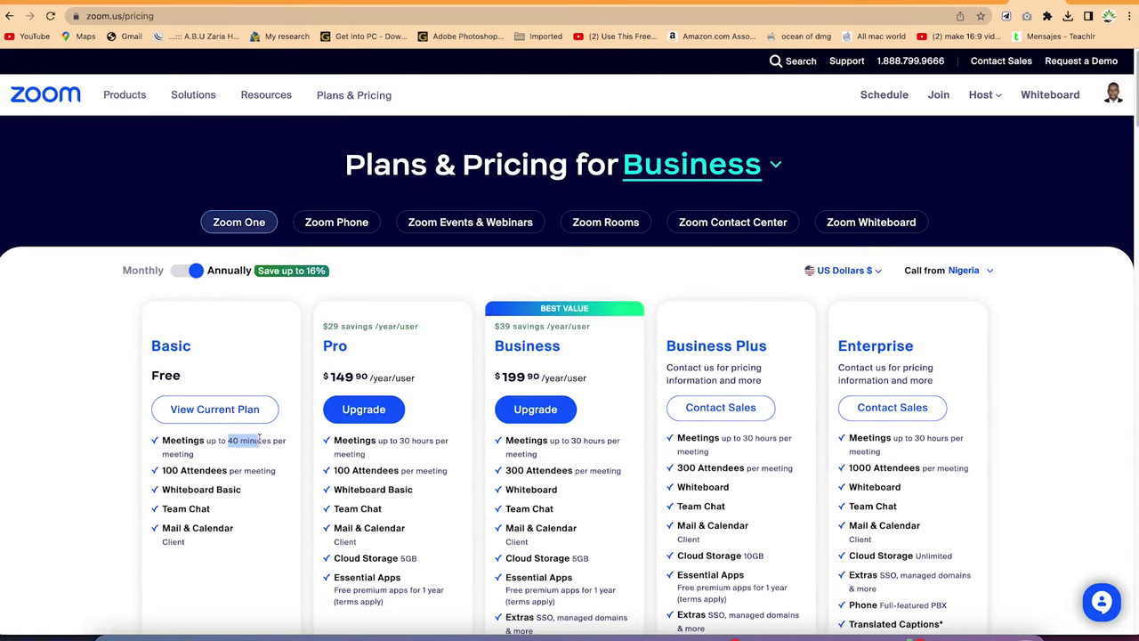
{"action": "left_click_drag", "start_coordinate": [163, 469], "coordinate": [198, 467]}
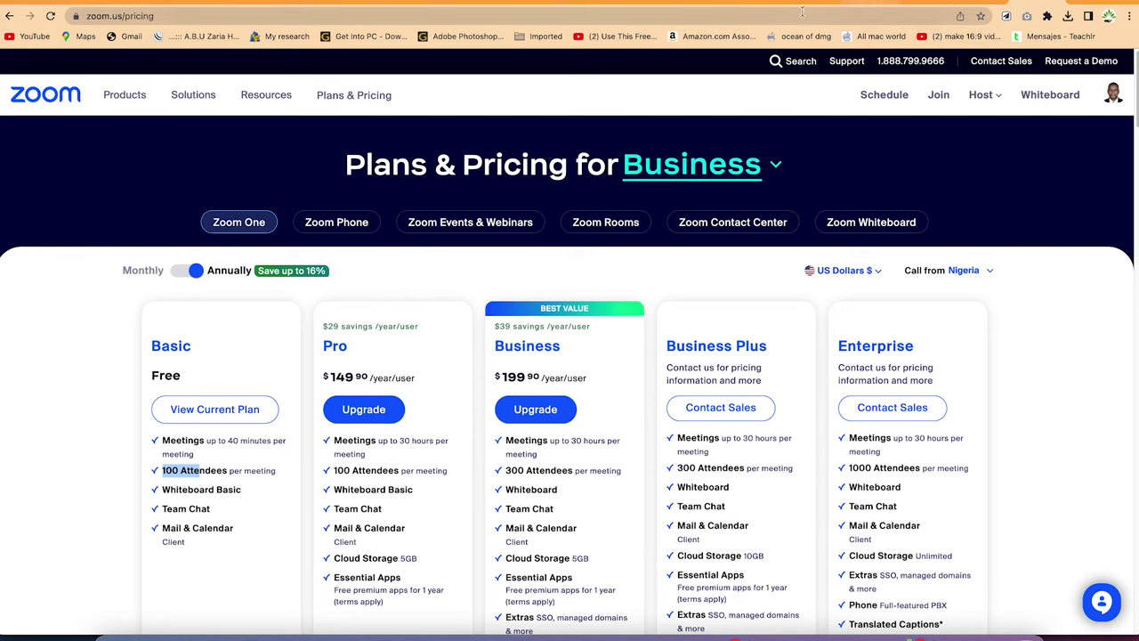
{"action": "left_click", "coordinate": [263, 12]}
{"action": "left_click", "coordinate": [264, 11]}
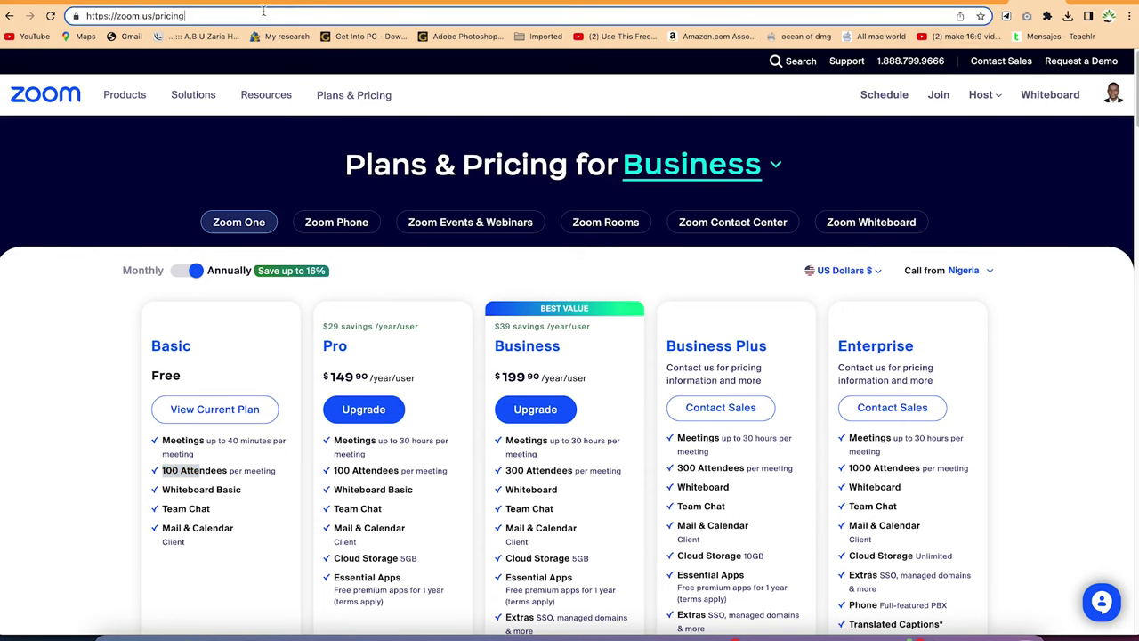
- Change the address to zoom.us/download and highlight the Zoom Desktop Client section
{"action": "key", "text": "BackSpace"}
{"action": "key", "text": "BackSpace"}
{"action": "key", "text": "BackSpace"}
{"action": "key", "text": "BackSpace"}
{"action": "key", "text": "BackSpace"}
{"action": "key", "text": "BackSpace"}
{"action": "key", "text": "BackSpace"}
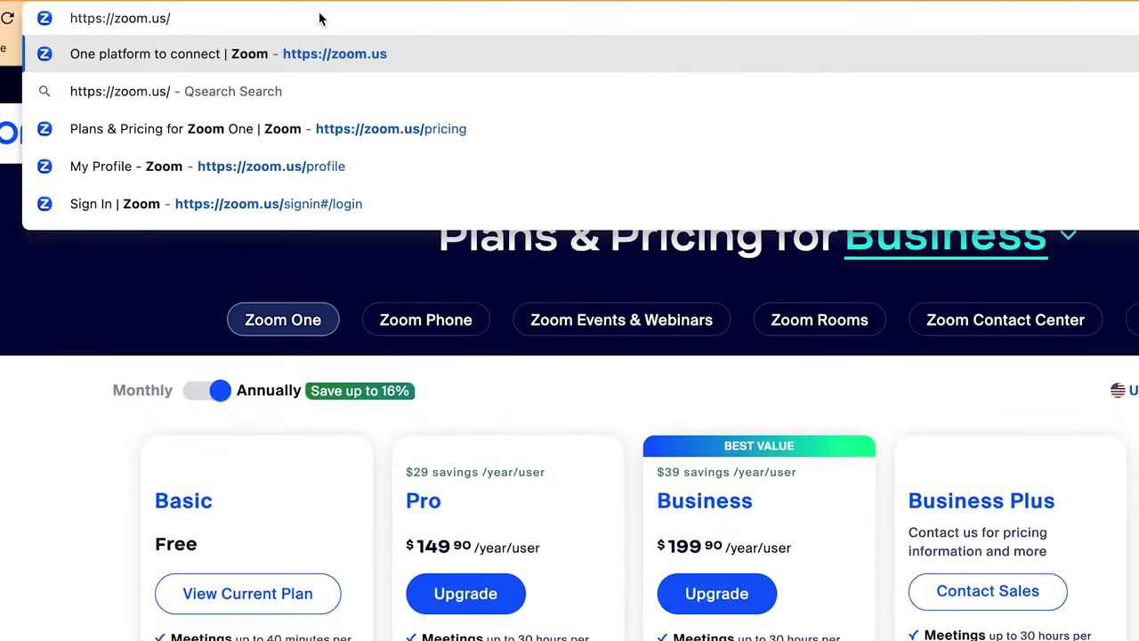
{"action": "type", "text": "download"}
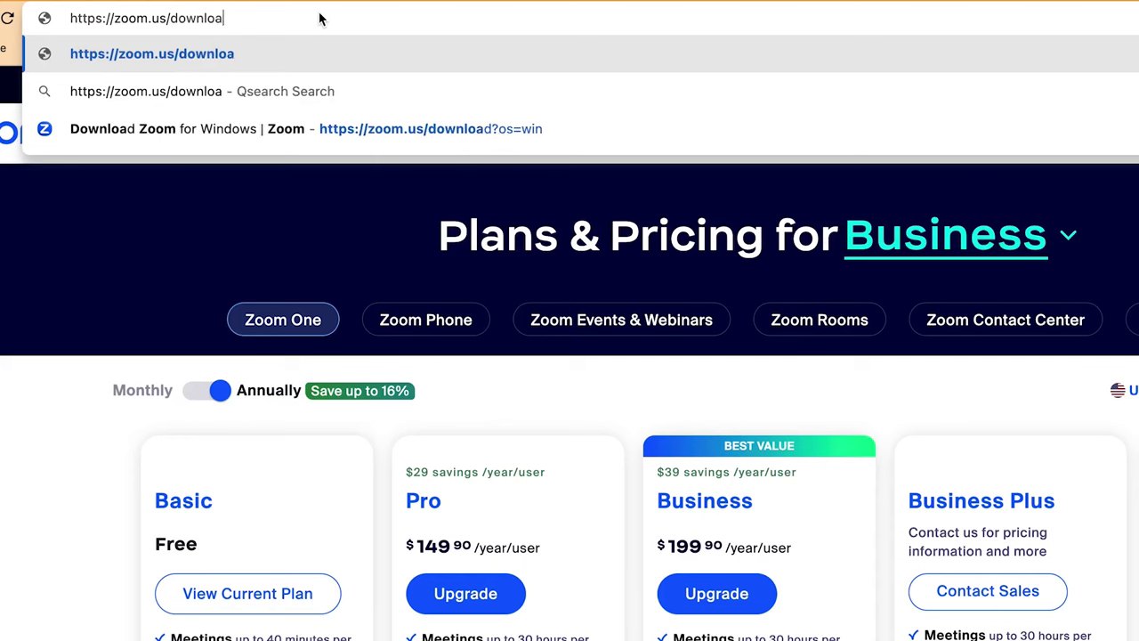
{"action": "key", "text": "Return"}
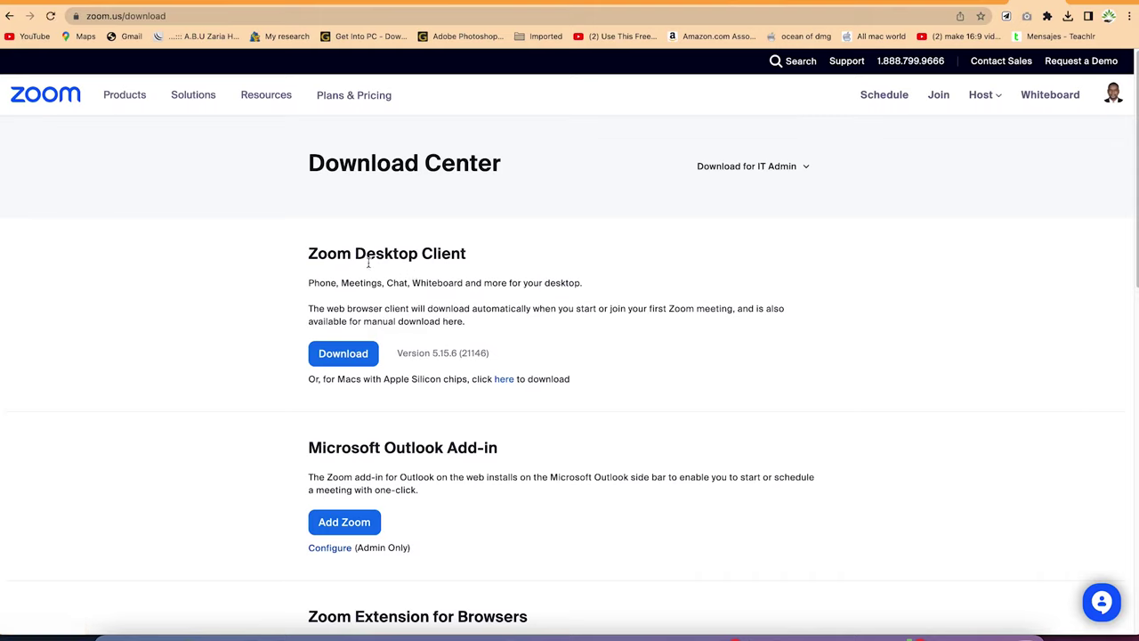
{"action": "left_click_drag", "start_coordinate": [358, 254], "coordinate": [472, 248]}
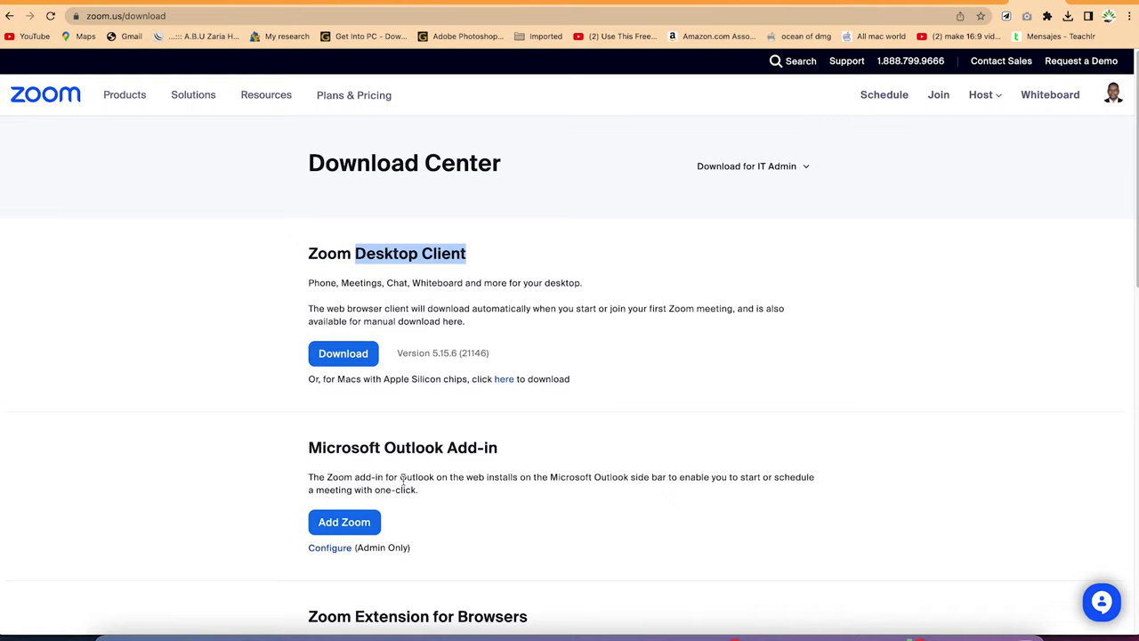
- Highlight the Zoom Rooms for Conference Room and Controllers for Zoom Rooms sections, then go to Meetings
{"action": "scroll", "coordinate": [403, 479], "scroll_direction": "down", "scroll_amount": 5}
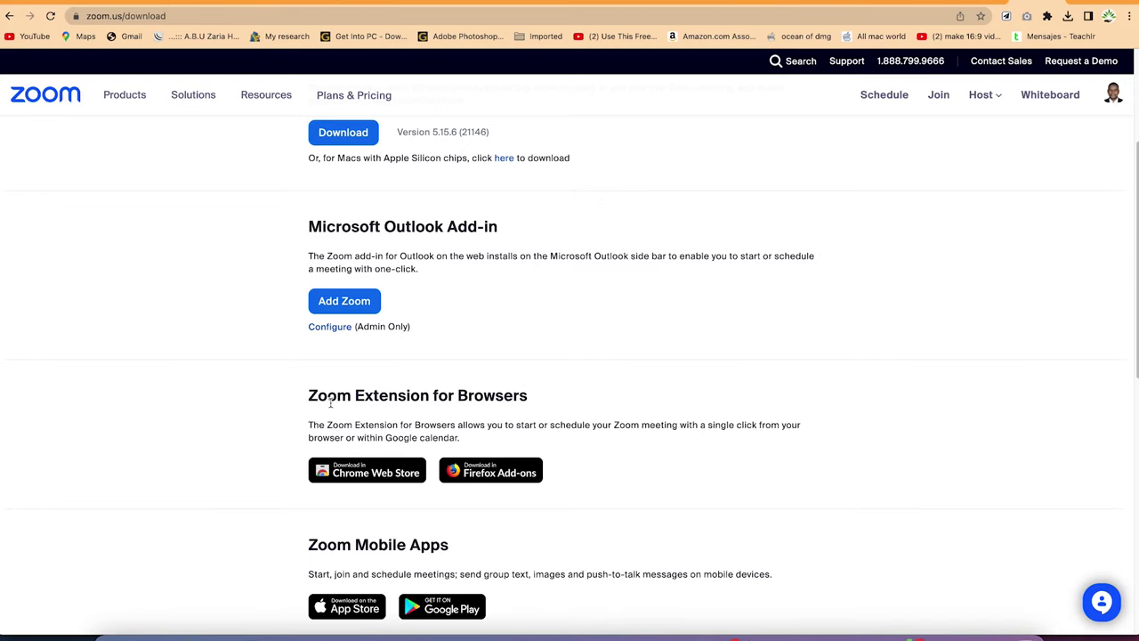
{"action": "scroll", "coordinate": [333, 404], "scroll_direction": "down", "scroll_amount": 3}
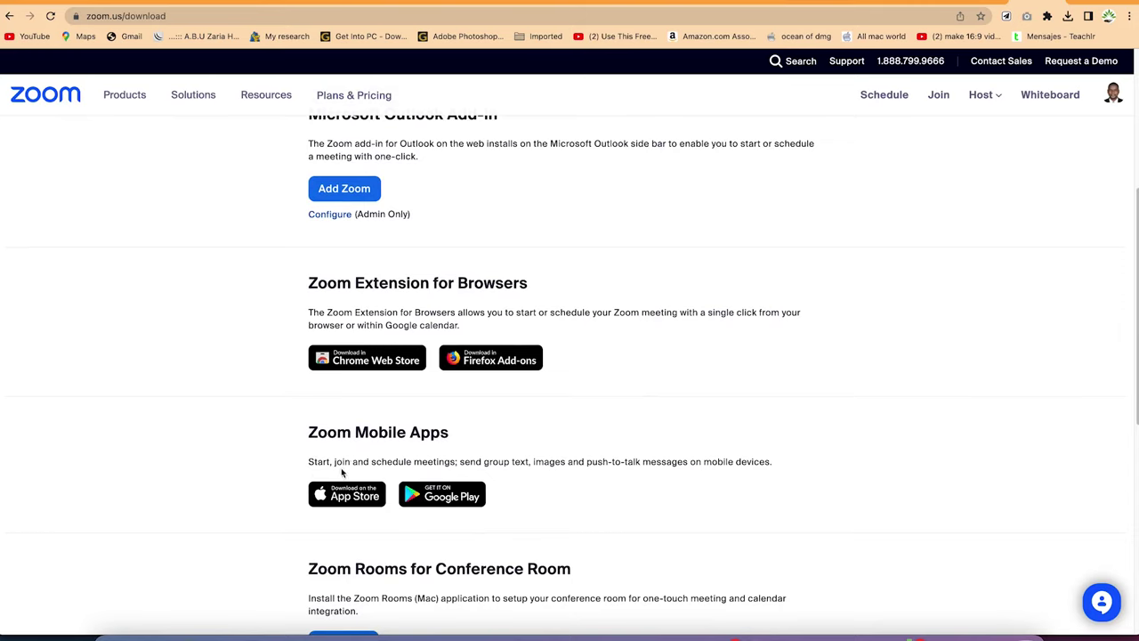
{"action": "scroll", "coordinate": [458, 480], "scroll_direction": "down", "scroll_amount": 3}
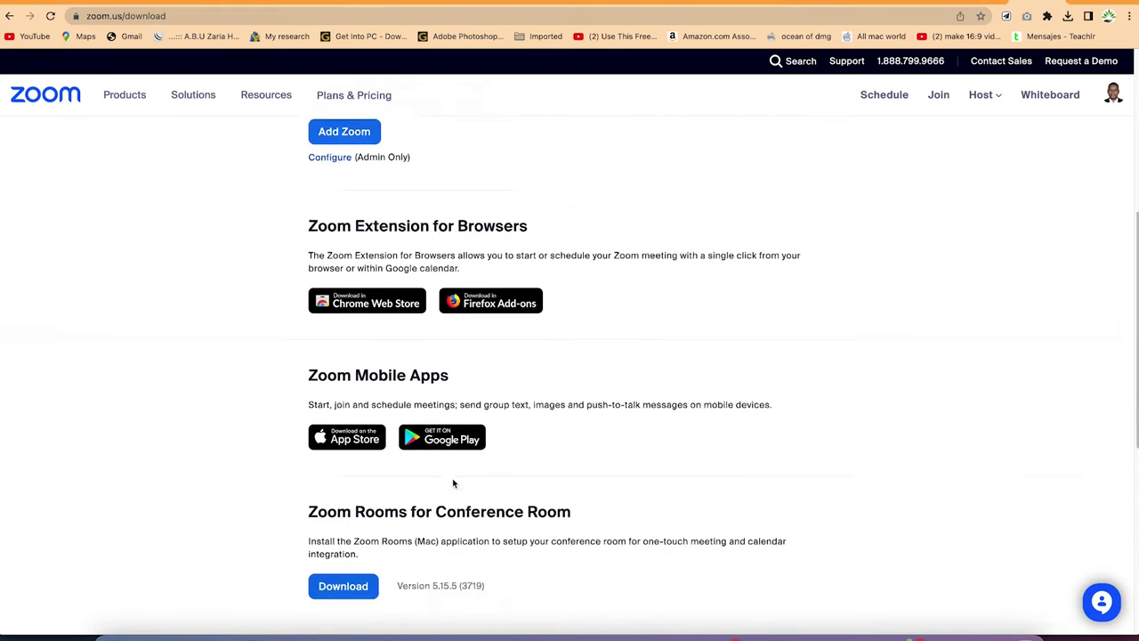
{"action": "left_click_drag", "start_coordinate": [312, 465], "coordinate": [587, 459]}
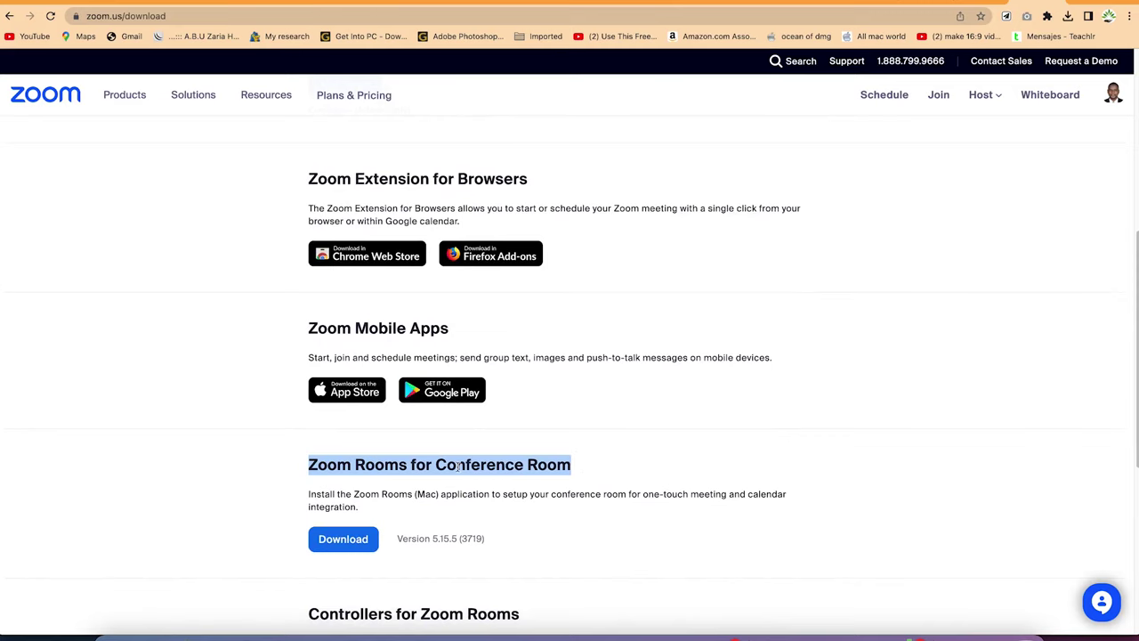
{"action": "scroll", "coordinate": [459, 466], "scroll_direction": "down", "scroll_amount": 5}
{"action": "left_click_drag", "start_coordinate": [298, 427], "coordinate": [529, 442]}
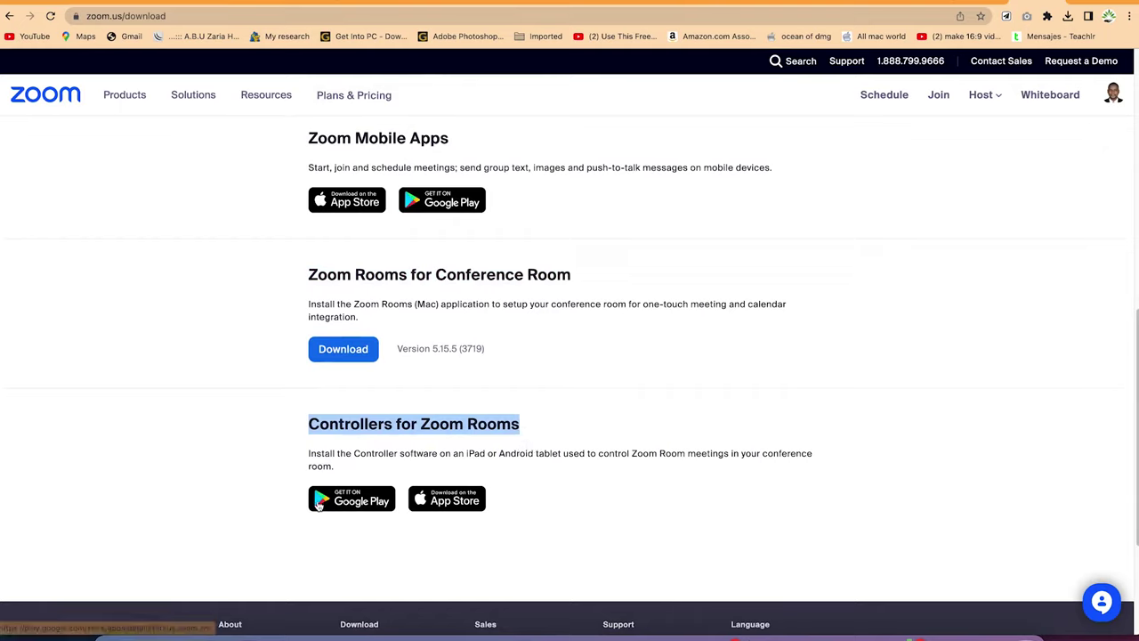
{"action": "scroll", "coordinate": [477, 496], "scroll_direction": "down", "scroll_amount": 1}
{"action": "scroll", "coordinate": [477, 497], "scroll_direction": "down", "scroll_amount": 5}
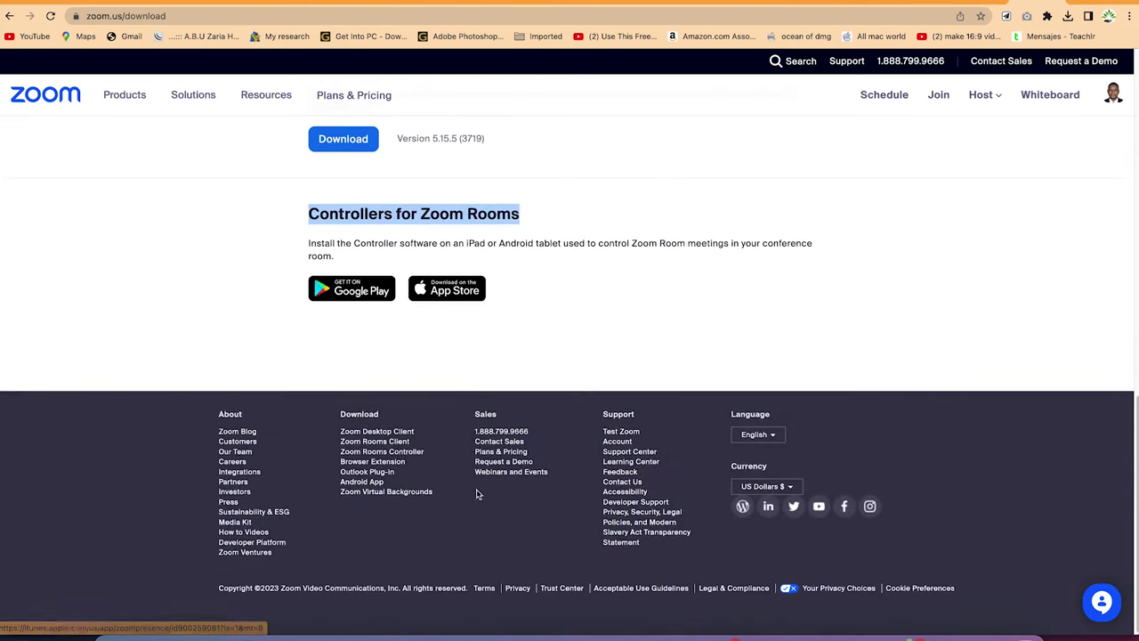
{"action": "scroll", "coordinate": [504, 279], "scroll_direction": "up", "scroll_amount": 15}
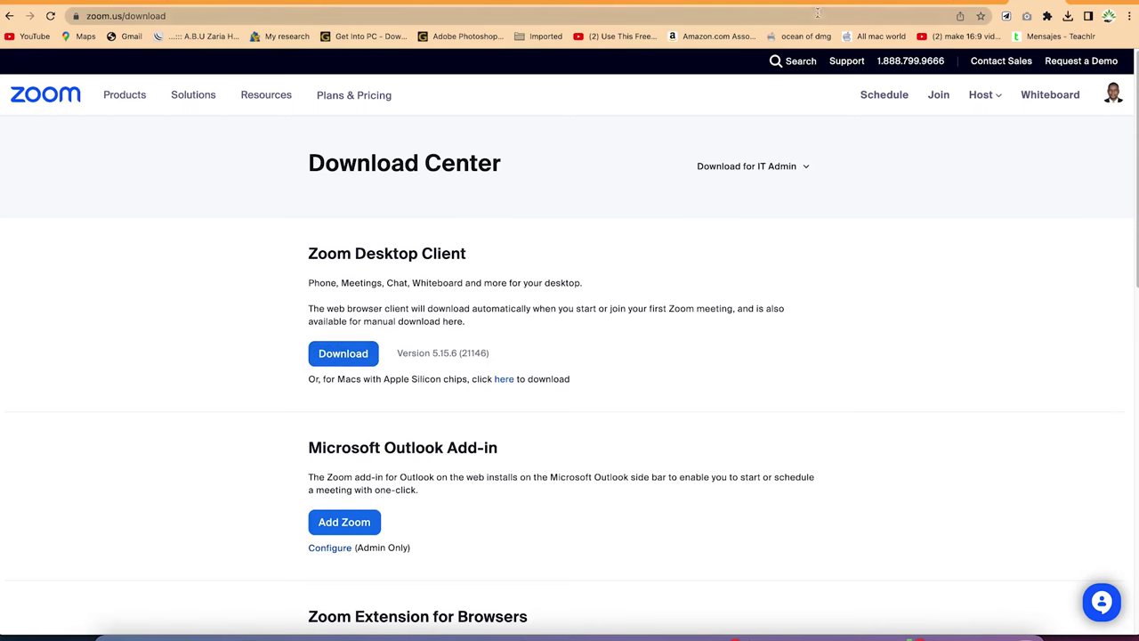
{"action": "left_click", "coordinate": [811, 3]}
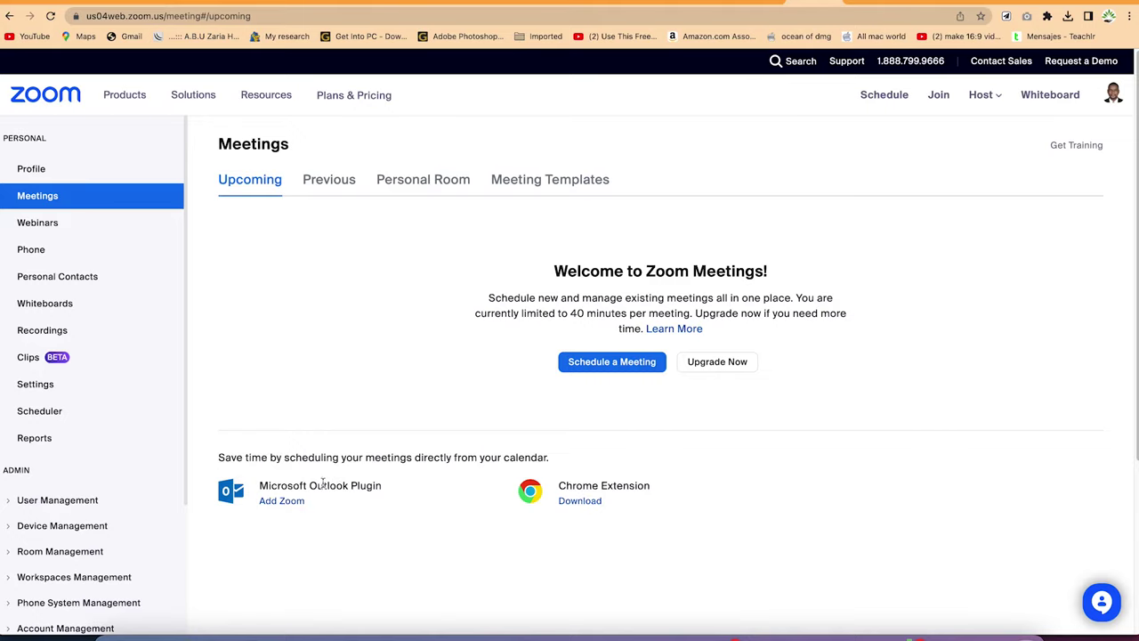
- Scroll through the account Profile page, then return to Meetings and open Settings
{"action": "left_click", "coordinate": [85, 177]}
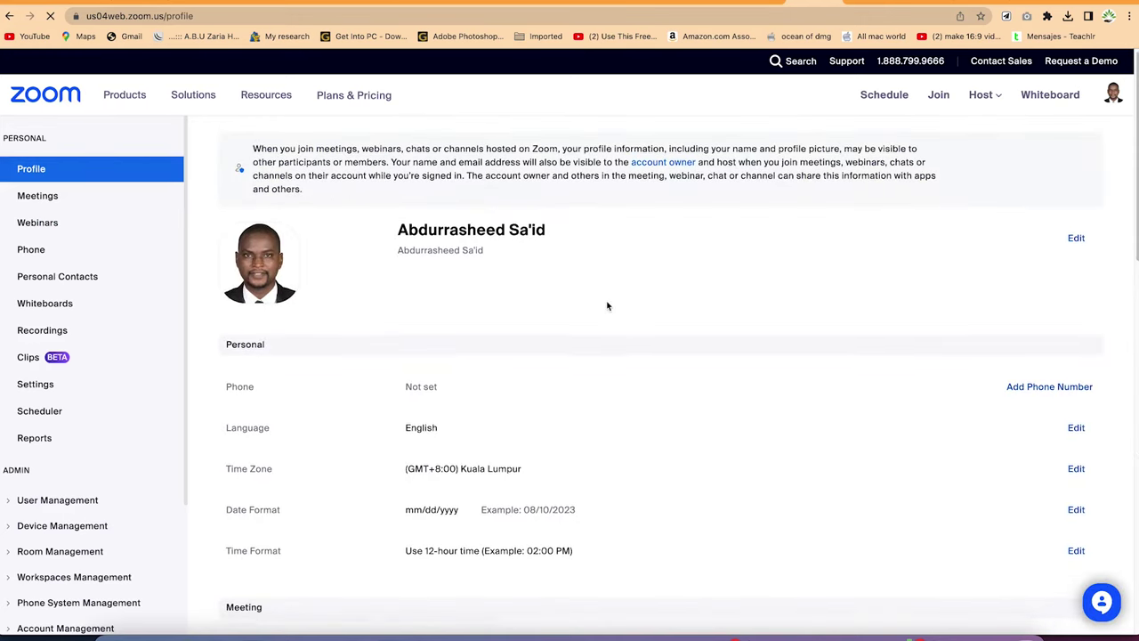
{"action": "scroll", "coordinate": [601, 312], "scroll_direction": "down", "scroll_amount": 3}
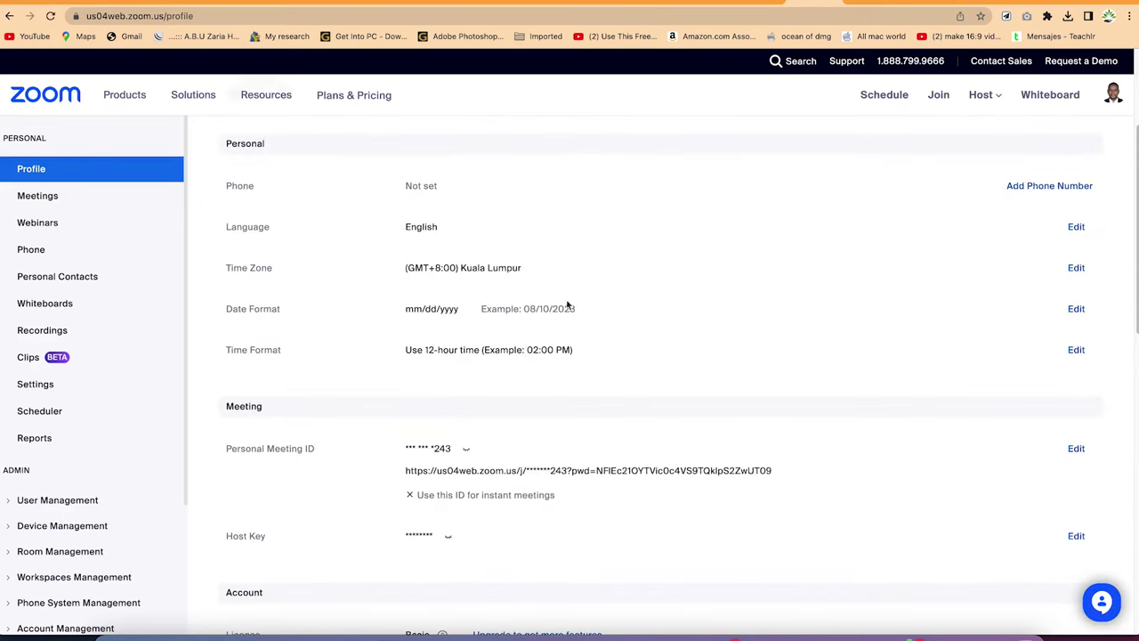
{"action": "scroll", "coordinate": [559, 377], "scroll_direction": "down", "scroll_amount": 4}
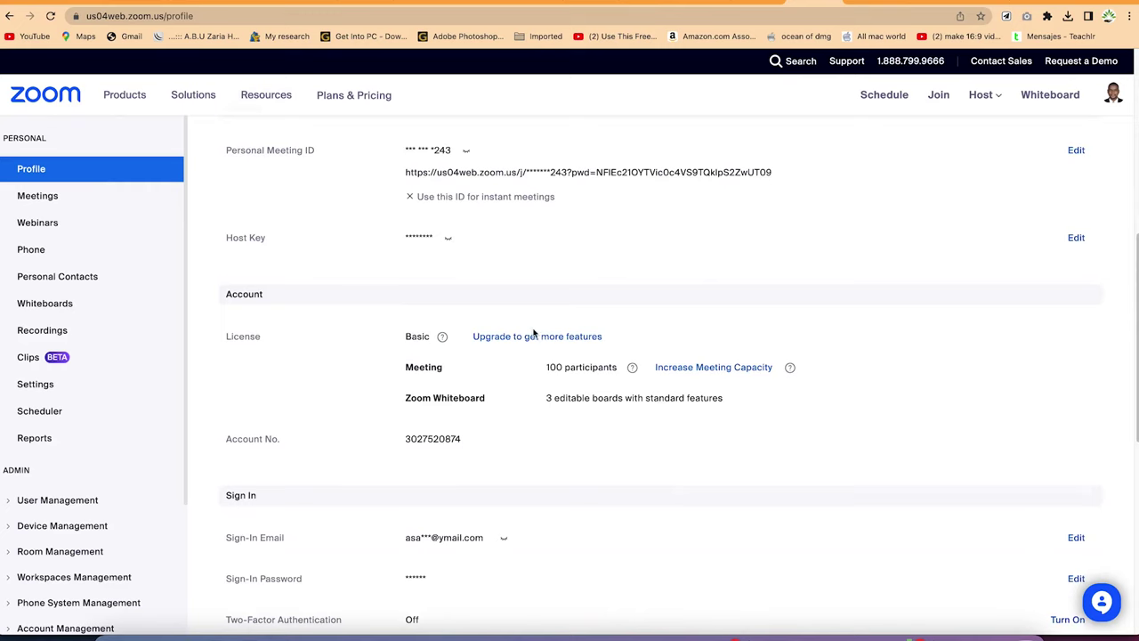
{"action": "scroll", "coordinate": [534, 331], "scroll_direction": "down", "scroll_amount": 2}
{"action": "scroll", "coordinate": [540, 280], "scroll_direction": "down", "scroll_amount": 3}
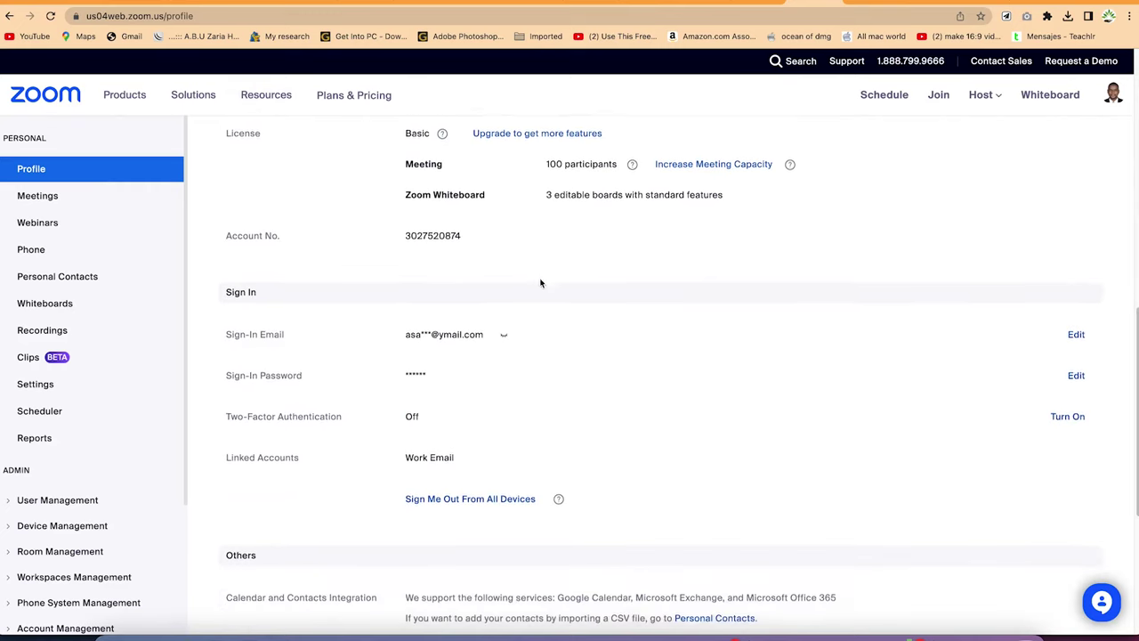
{"action": "scroll", "coordinate": [540, 285], "scroll_direction": "up", "scroll_amount": 8}
{"action": "scroll", "coordinate": [538, 285], "scroll_direction": "up", "scroll_amount": 3}
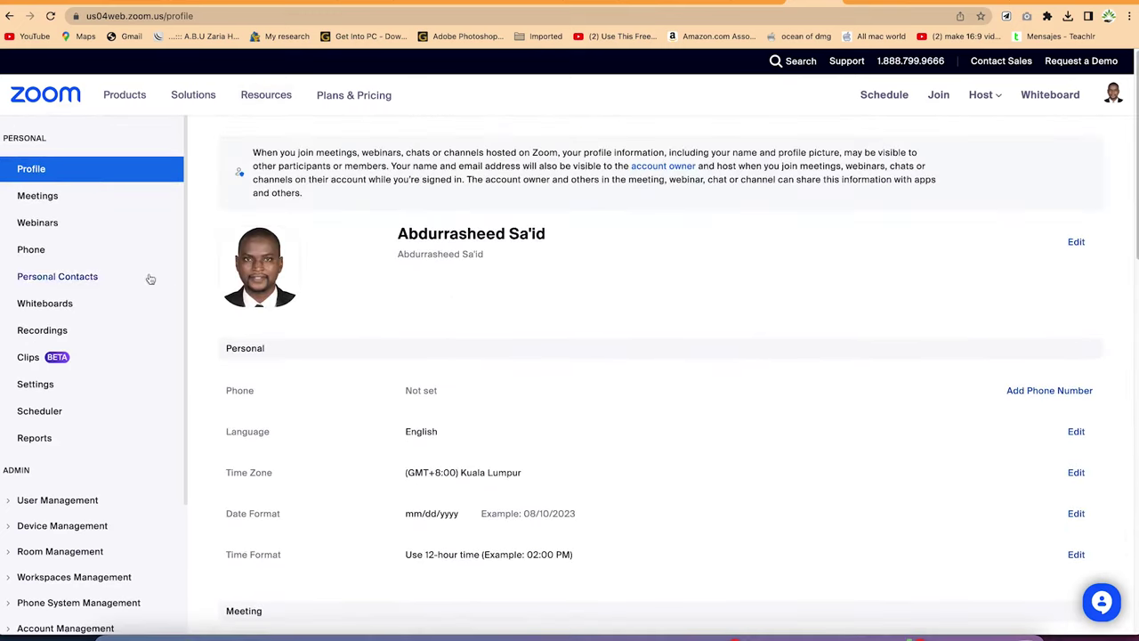
{"action": "left_click", "coordinate": [59, 197]}
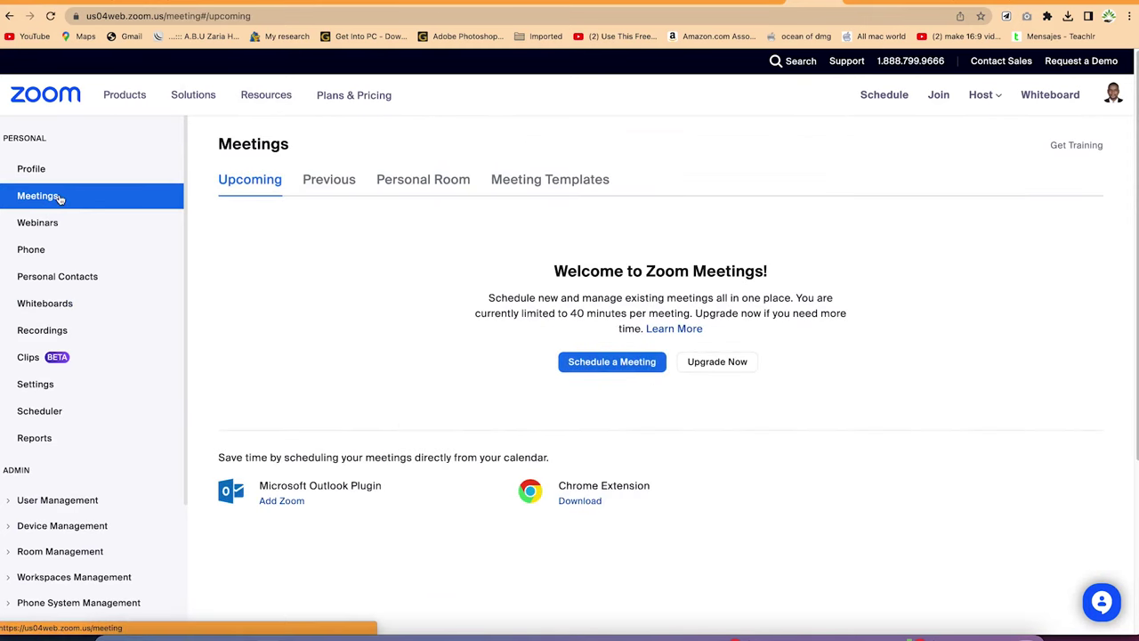
{"action": "left_click", "coordinate": [47, 390]}
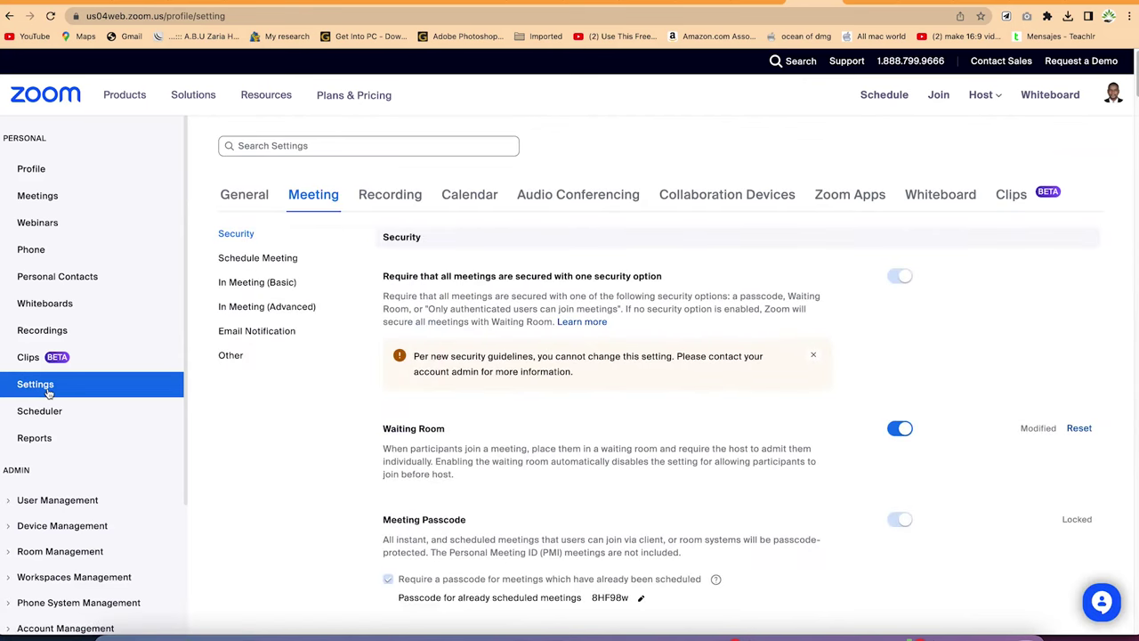
{"action": "left_click", "coordinate": [247, 191]}
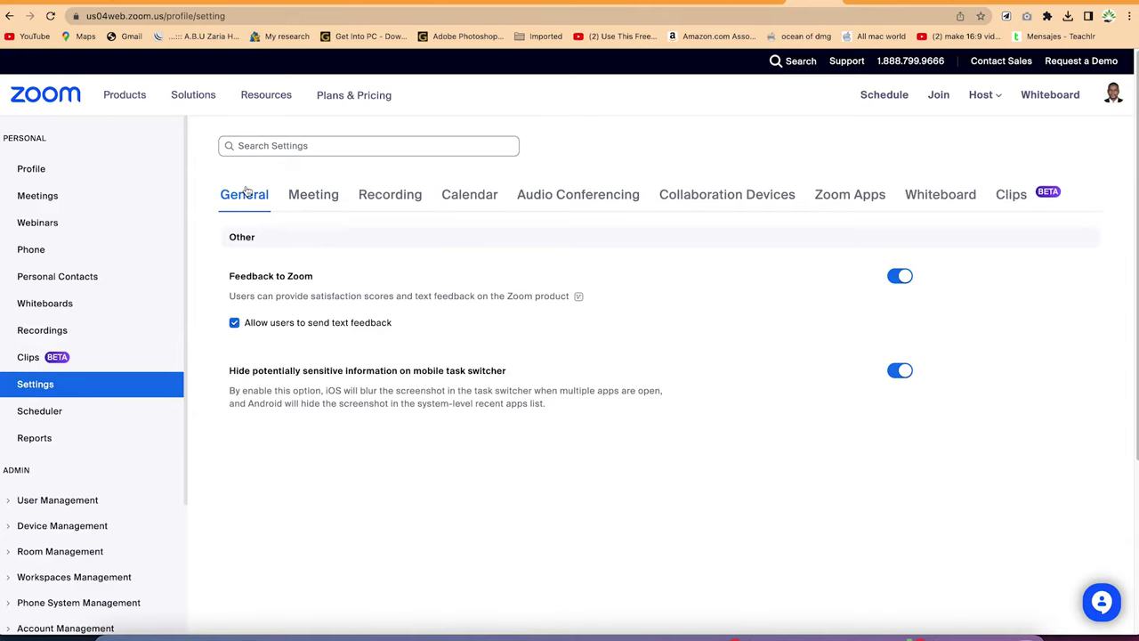
{"action": "left_click", "coordinate": [311, 191]}
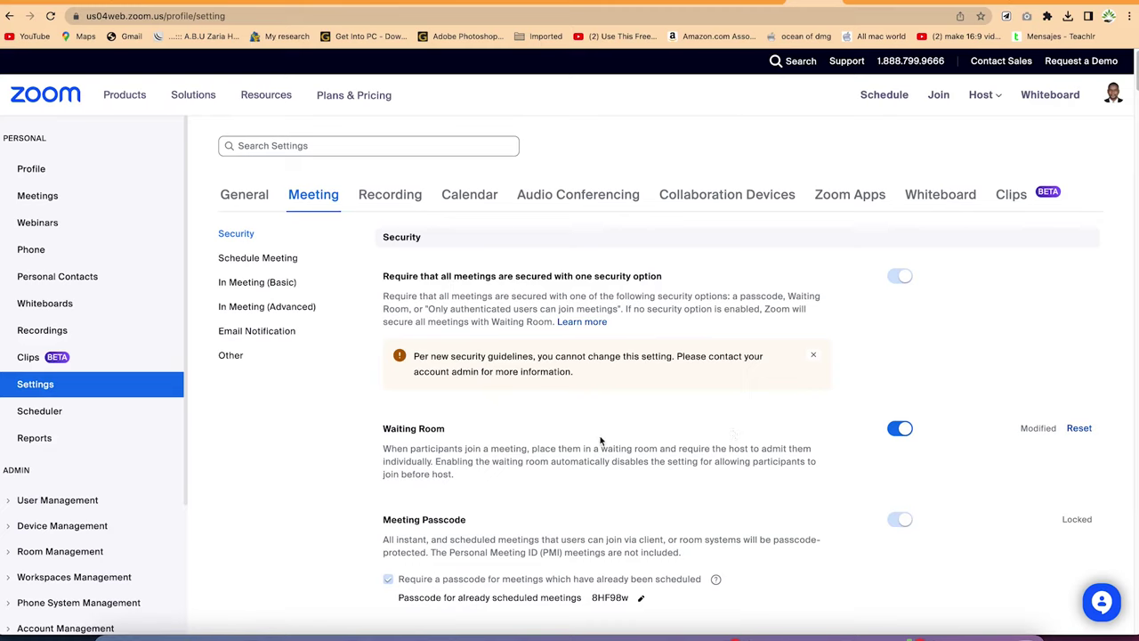
{"action": "scroll", "coordinate": [518, 552], "scroll_direction": "down", "scroll_amount": 2}
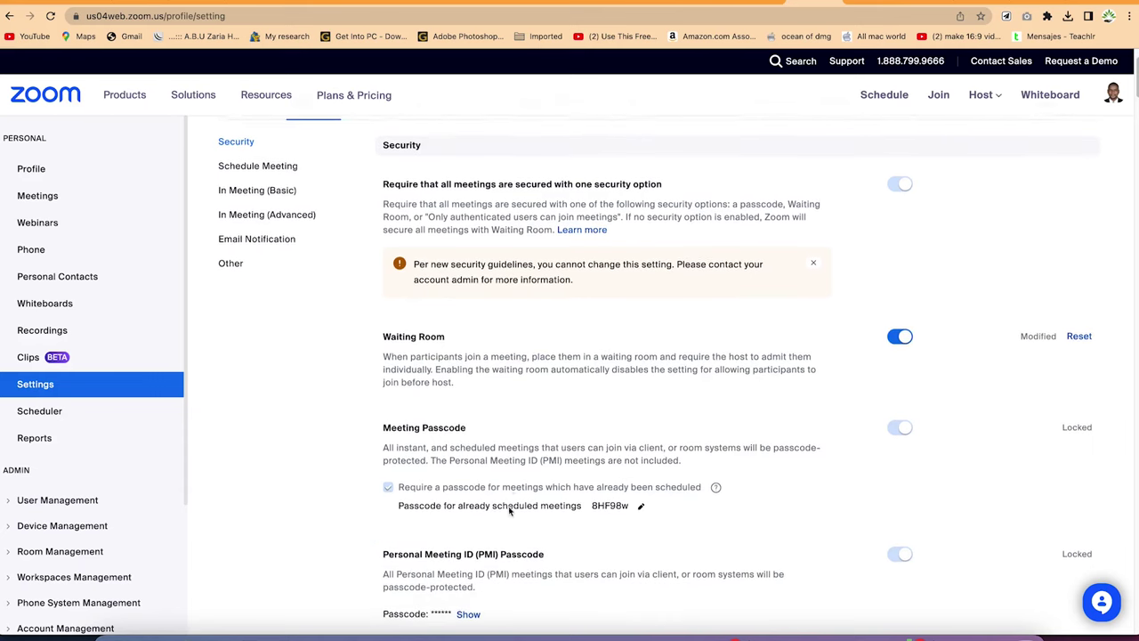
{"action": "scroll", "coordinate": [562, 479], "scroll_direction": "down", "scroll_amount": 1}
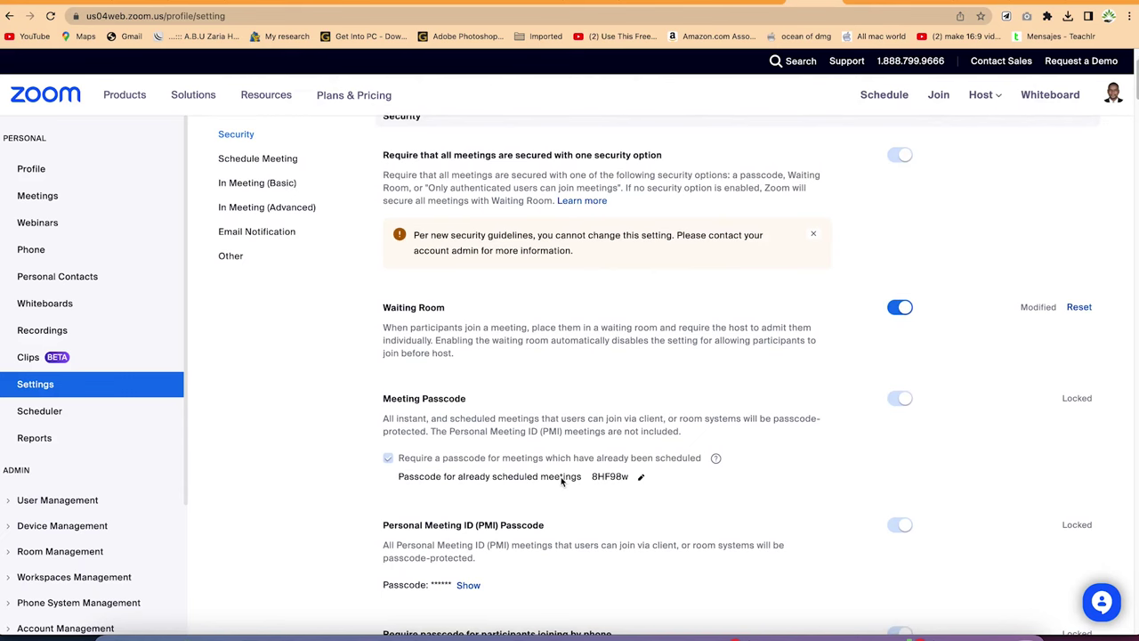
{"action": "scroll", "coordinate": [562, 479], "scroll_direction": "down", "scroll_amount": 3}
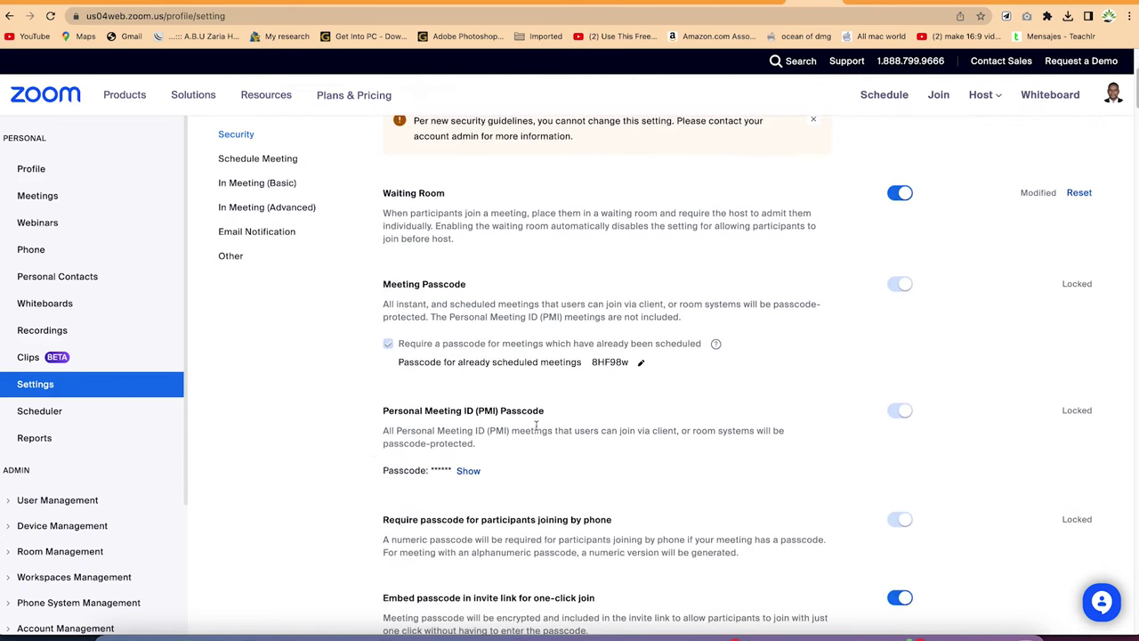
{"action": "scroll", "coordinate": [544, 452], "scroll_direction": "down", "scroll_amount": 1}
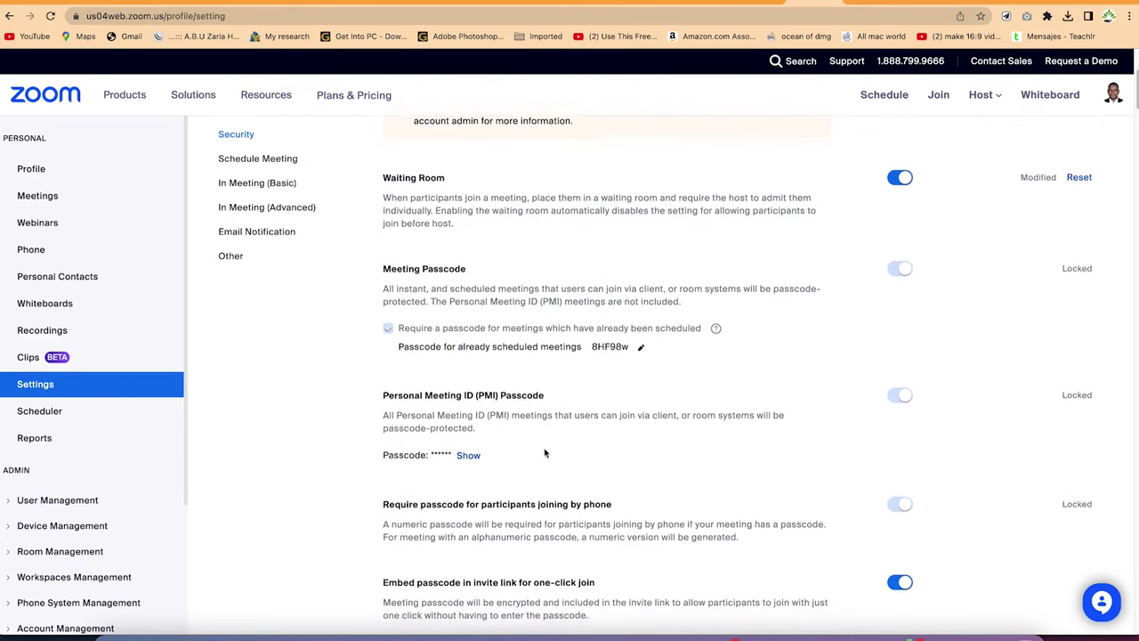
{"action": "scroll", "coordinate": [546, 453], "scroll_direction": "down", "scroll_amount": 5}
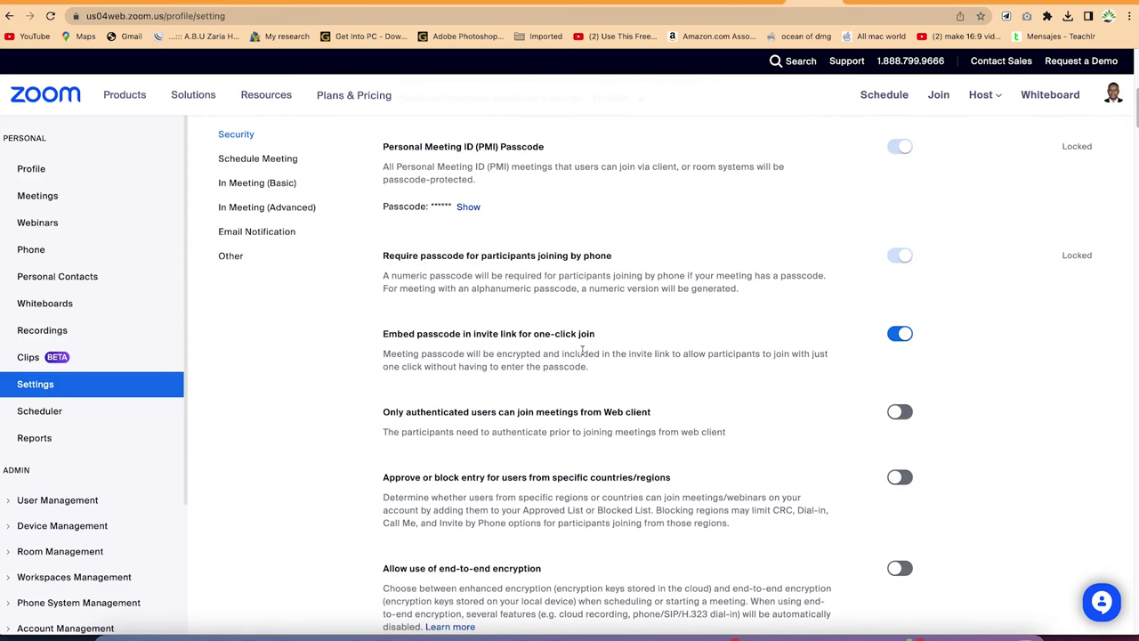
{"action": "scroll", "coordinate": [583, 393], "scroll_direction": "down", "scroll_amount": 1}
{"action": "scroll", "coordinate": [576, 401], "scroll_direction": "down", "scroll_amount": 4}
{"action": "scroll", "coordinate": [583, 383], "scroll_direction": "up", "scroll_amount": 6}
{"action": "scroll", "coordinate": [587, 374], "scroll_direction": "up", "scroll_amount": 10}
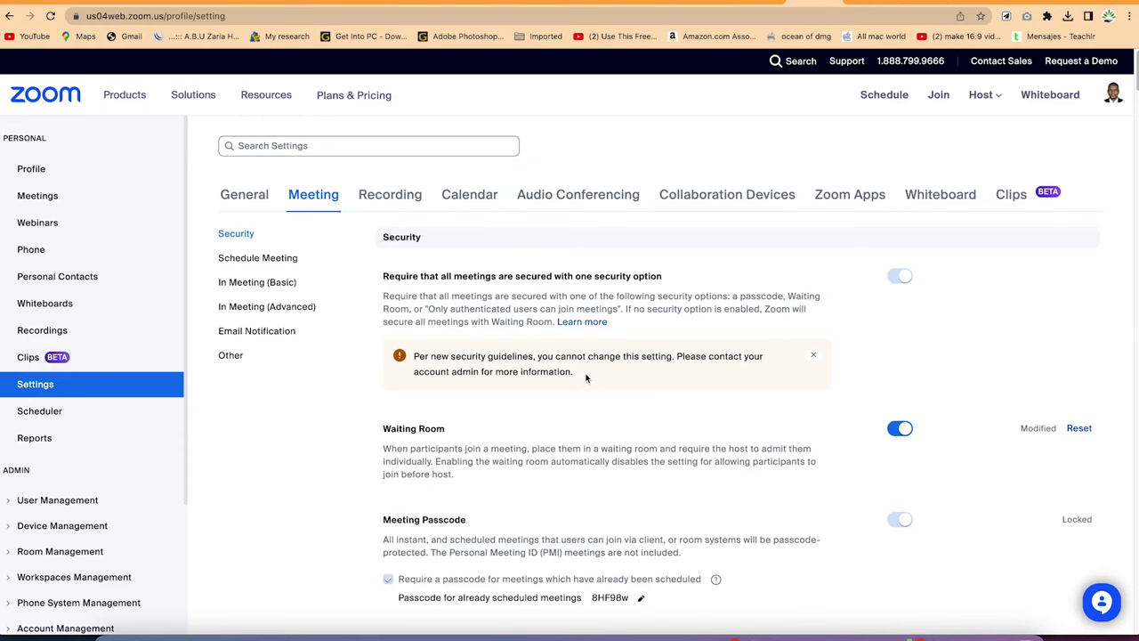
{"action": "left_click", "coordinate": [243, 261]}
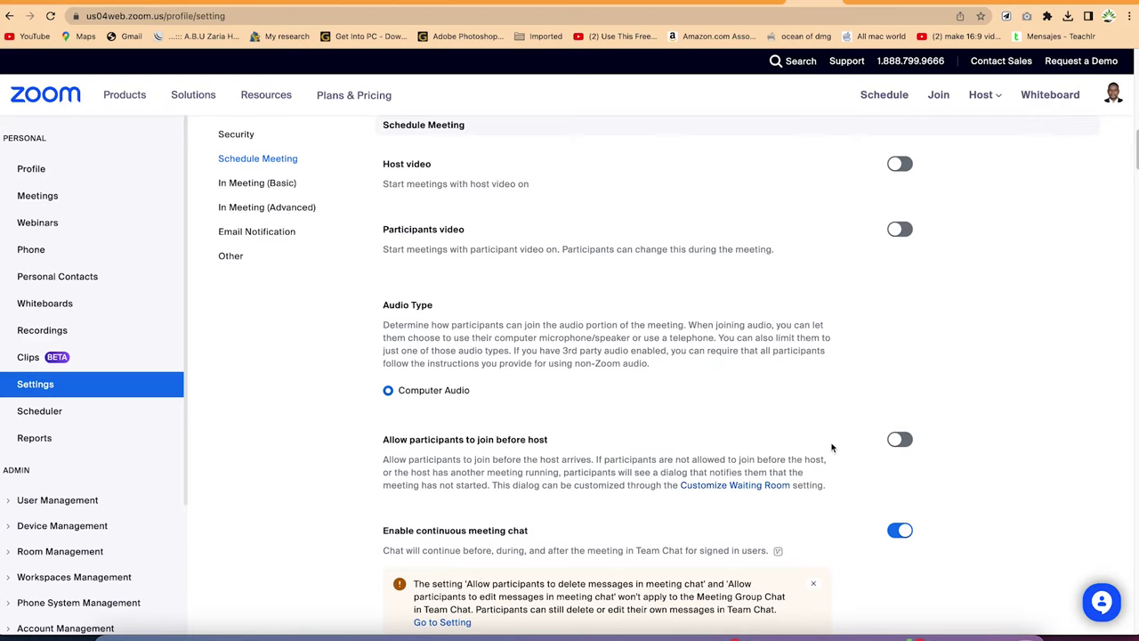
- Switch on 'Allow participants to join before host' for scheduled meetings
{"action": "left_click", "coordinate": [906, 440]}
{"action": "left_click", "coordinate": [906, 440]}
{"action": "left_click", "coordinate": [906, 440]}
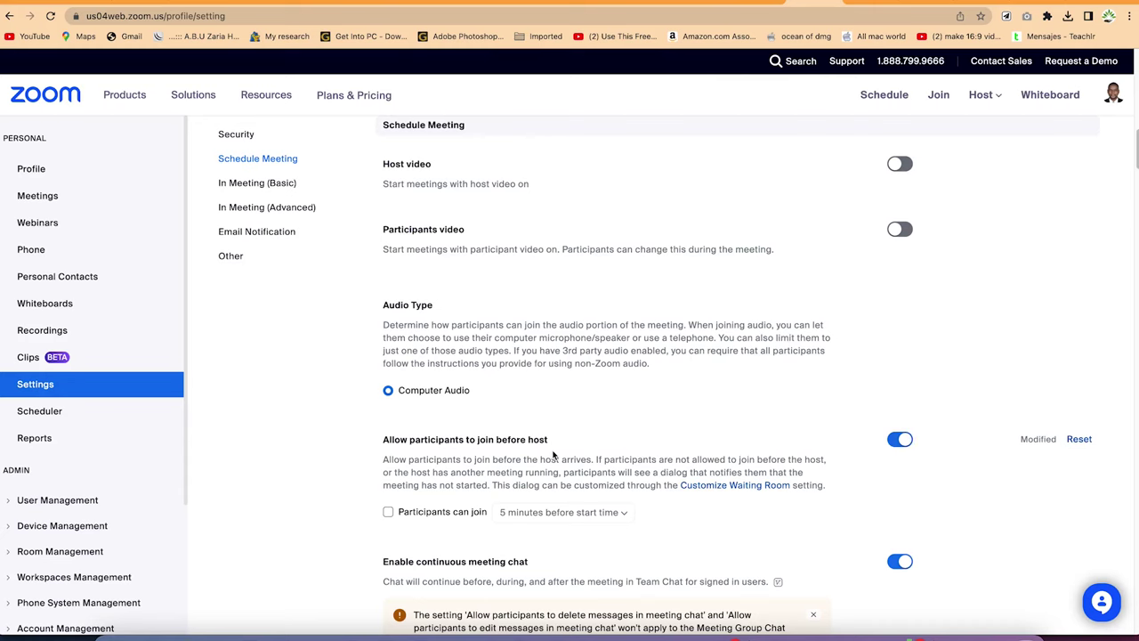
- Scroll through the remaining options, including mute-on-join, meeting reminders and meeting chat
{"action": "scroll", "coordinate": [553, 454], "scroll_direction": "down", "scroll_amount": 2}
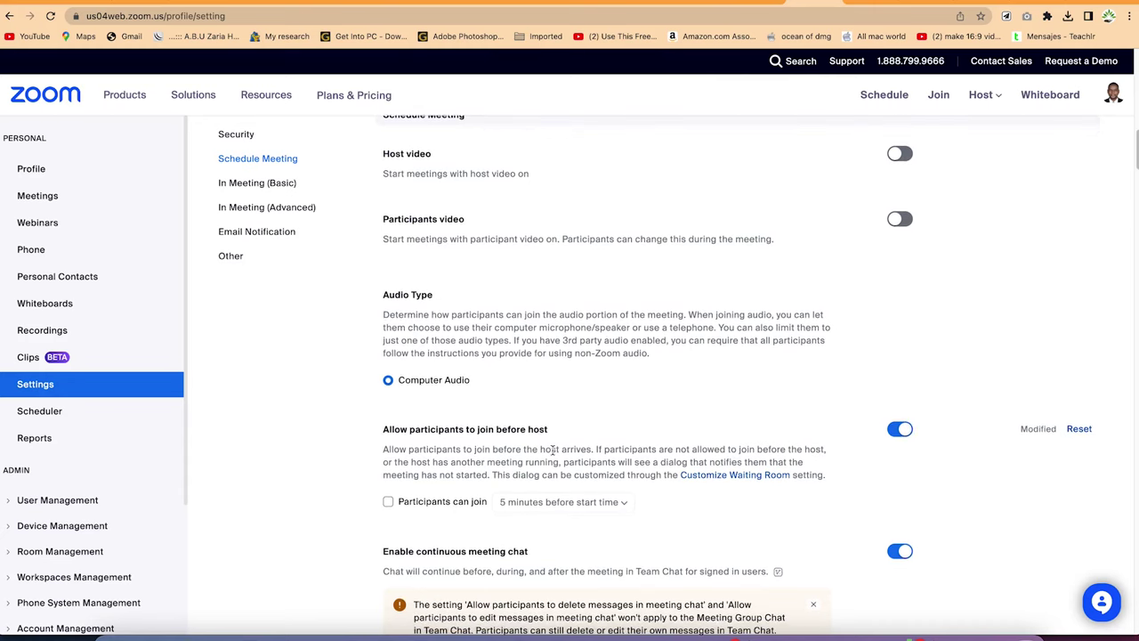
{"action": "scroll", "coordinate": [553, 453], "scroll_direction": "down", "scroll_amount": 5}
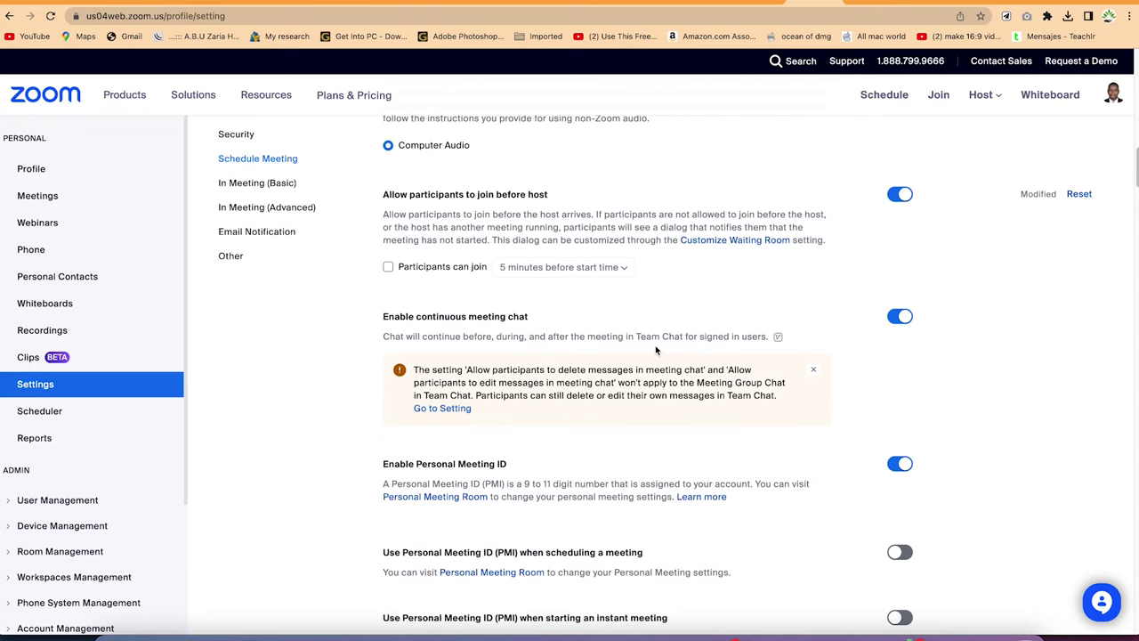
{"action": "scroll", "coordinate": [523, 496], "scroll_direction": "down", "scroll_amount": 1}
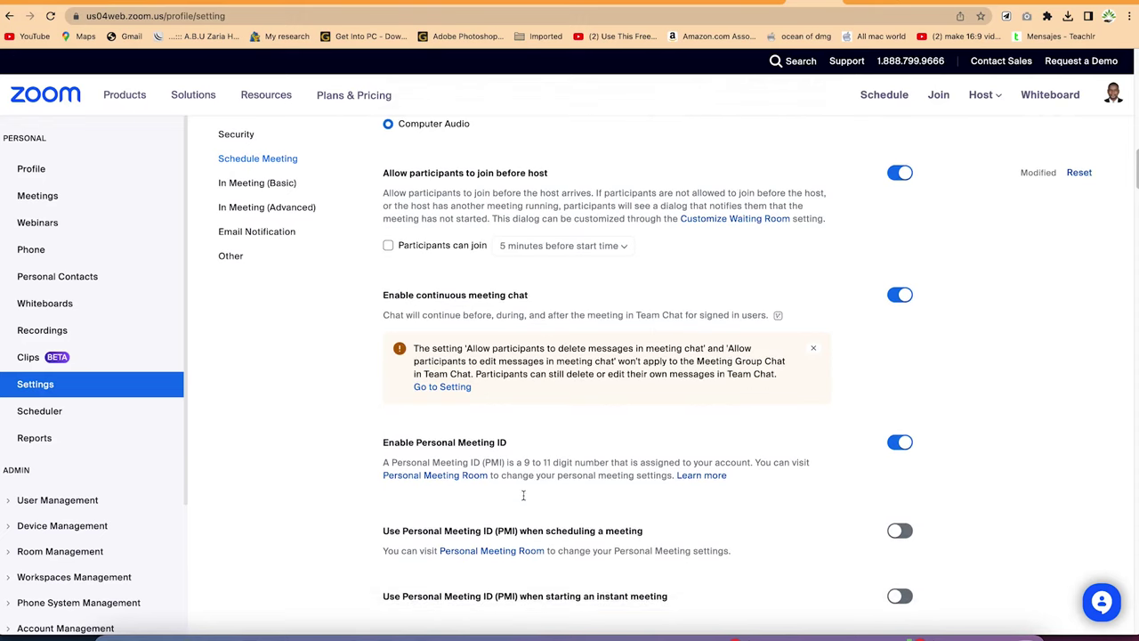
{"action": "scroll", "coordinate": [524, 496], "scroll_direction": "down", "scroll_amount": 2}
{"action": "scroll", "coordinate": [525, 500], "scroll_direction": "down", "scroll_amount": 1}
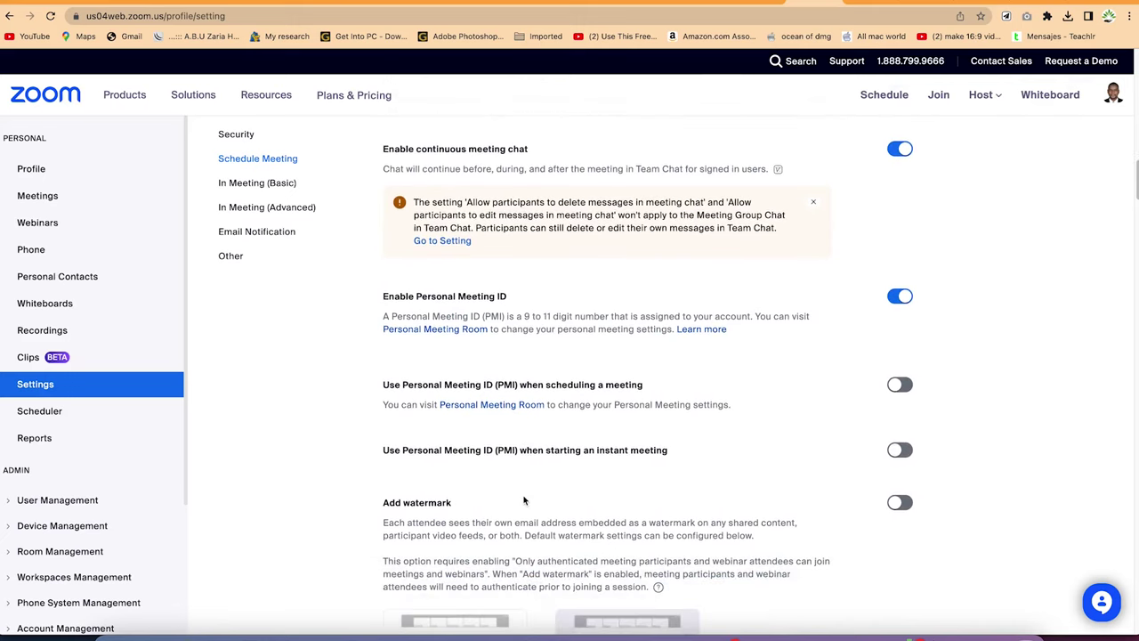
{"action": "scroll", "coordinate": [523, 500], "scroll_direction": "down", "scroll_amount": 2}
{"action": "left_click_drag", "start_coordinate": [381, 452], "coordinate": [459, 453]}
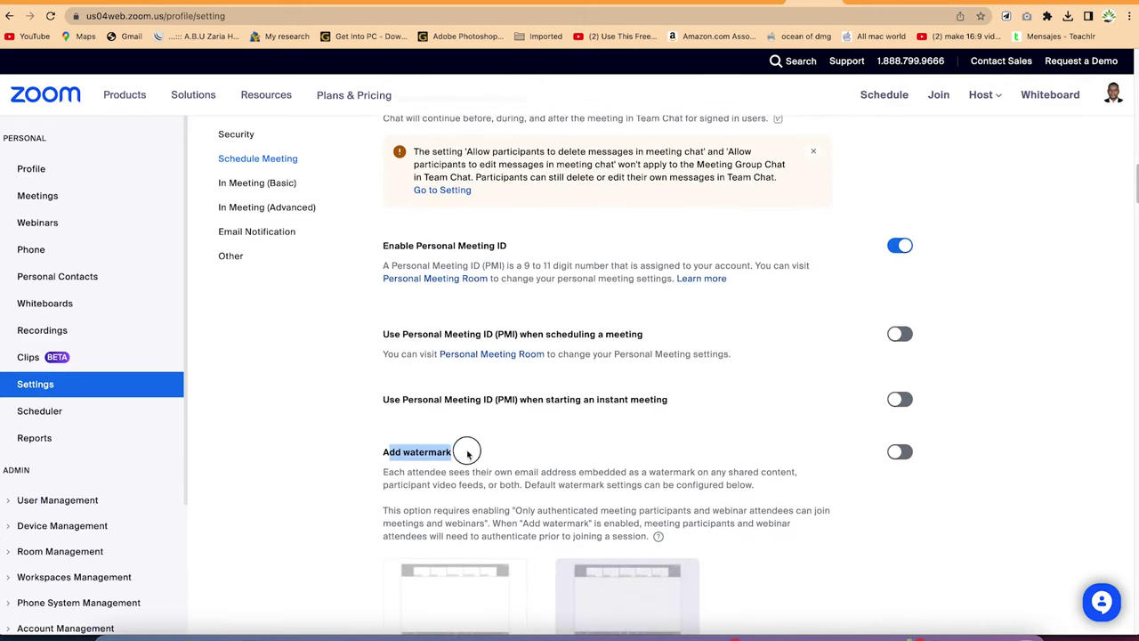
{"action": "scroll", "coordinate": [536, 440], "scroll_direction": "down", "scroll_amount": 5}
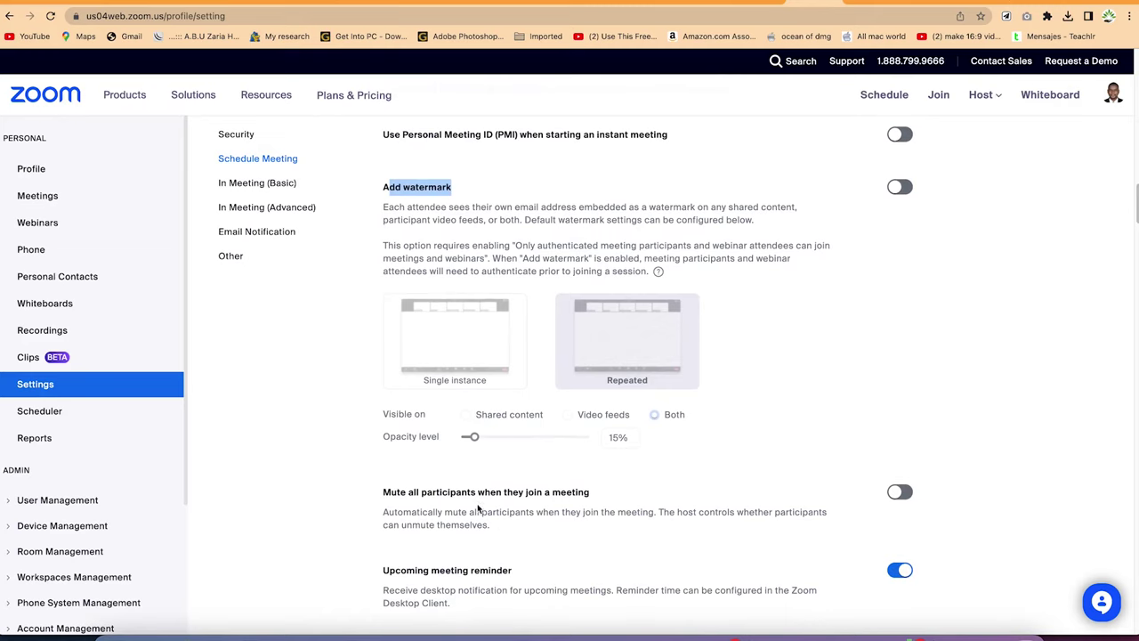
{"action": "scroll", "coordinate": [450, 423], "scroll_direction": "down", "scroll_amount": 2}
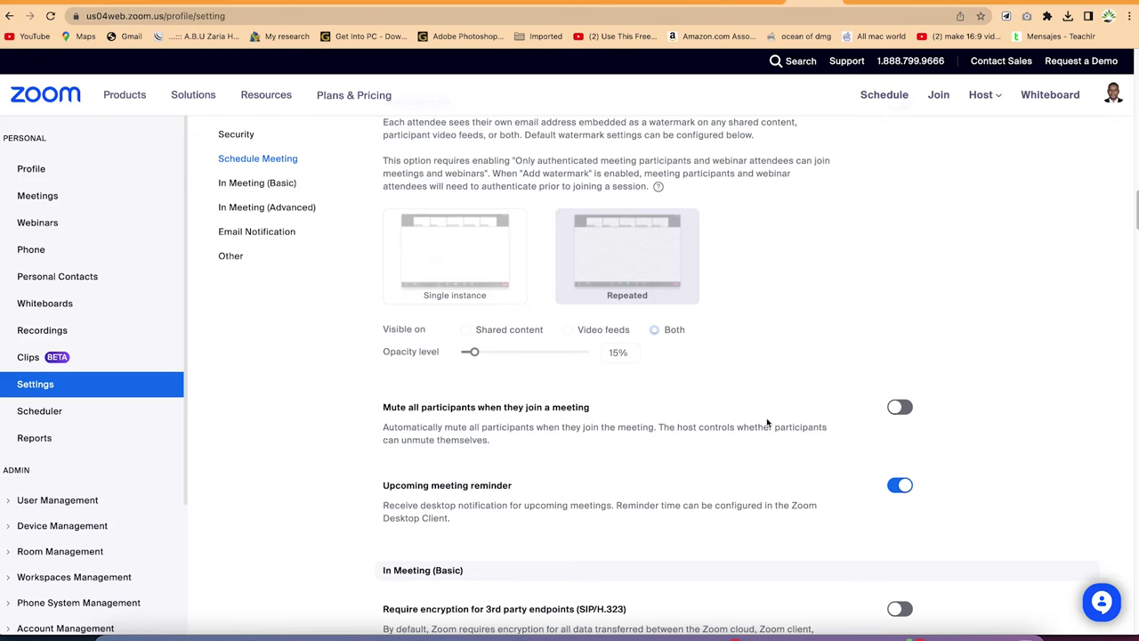
{"action": "scroll", "coordinate": [561, 489], "scroll_direction": "down", "scroll_amount": 3}
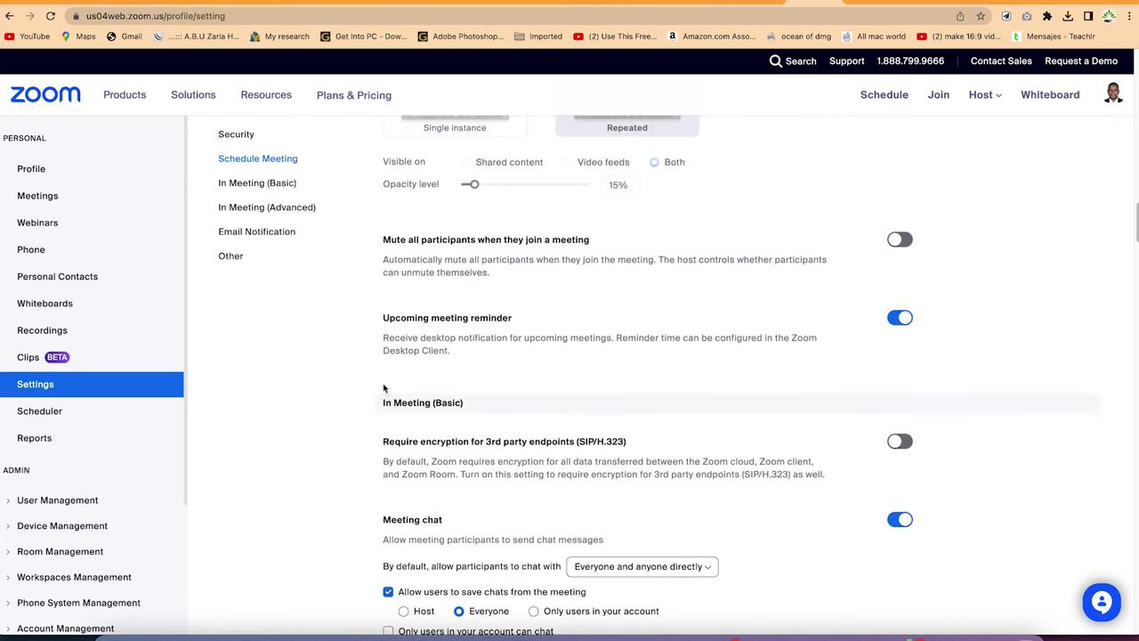
- Show In Meeting (Basic) and scroll through its chat, file sending and screen sharing options
{"action": "left_click", "coordinate": [267, 187]}
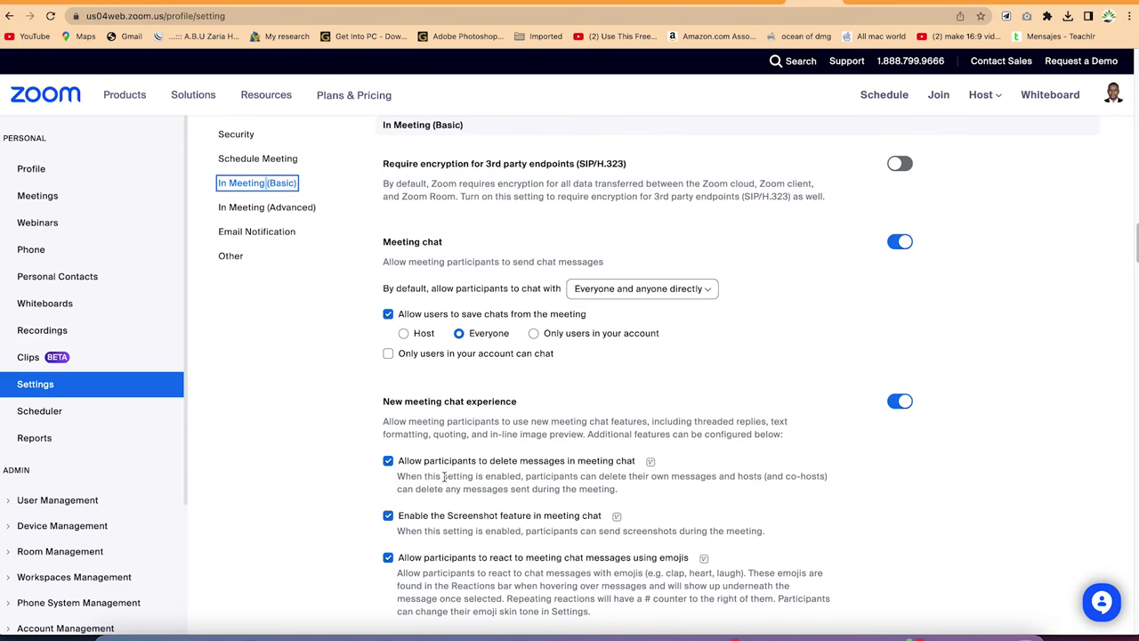
{"action": "scroll", "coordinate": [481, 476], "scroll_direction": "down", "scroll_amount": 1}
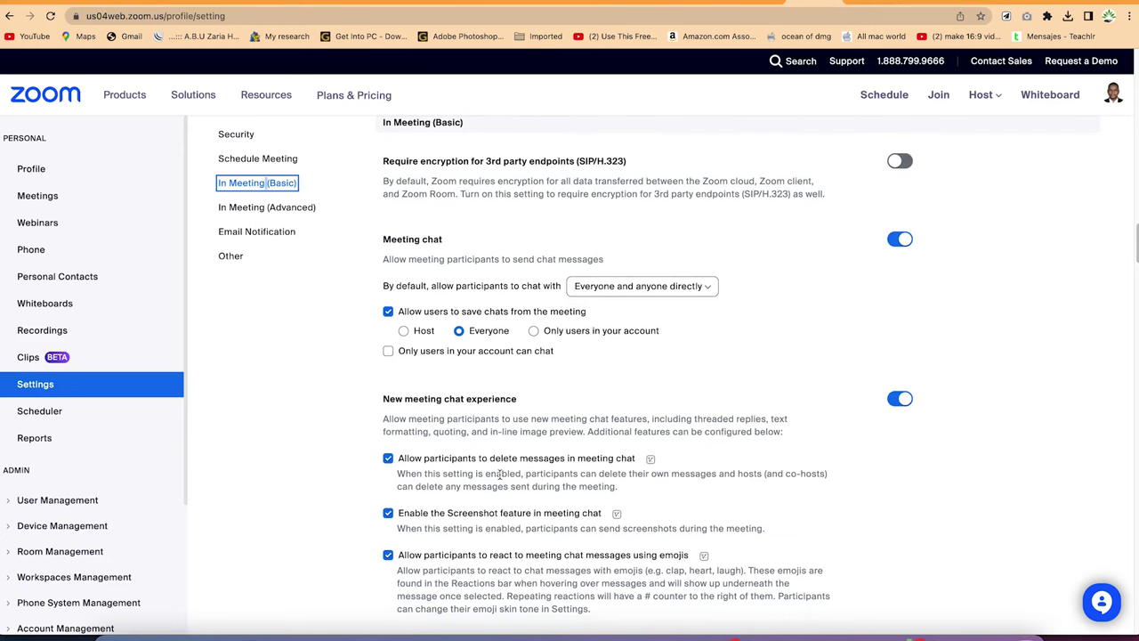
{"action": "scroll", "coordinate": [500, 475], "scroll_direction": "down", "scroll_amount": 3}
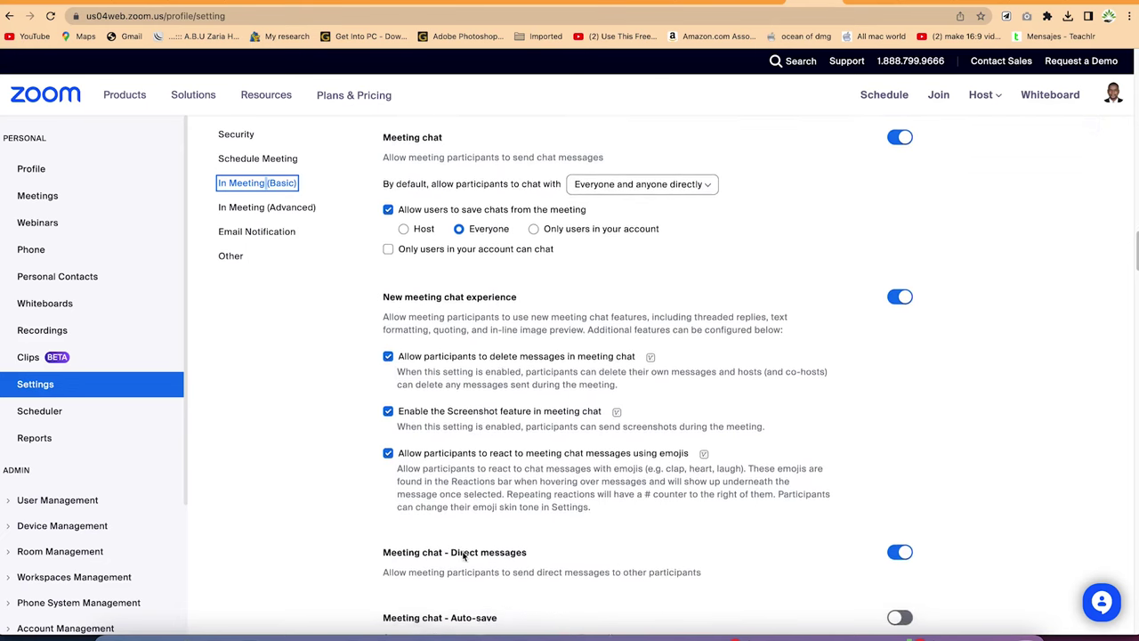
{"action": "scroll", "coordinate": [471, 545], "scroll_direction": "down", "scroll_amount": 2}
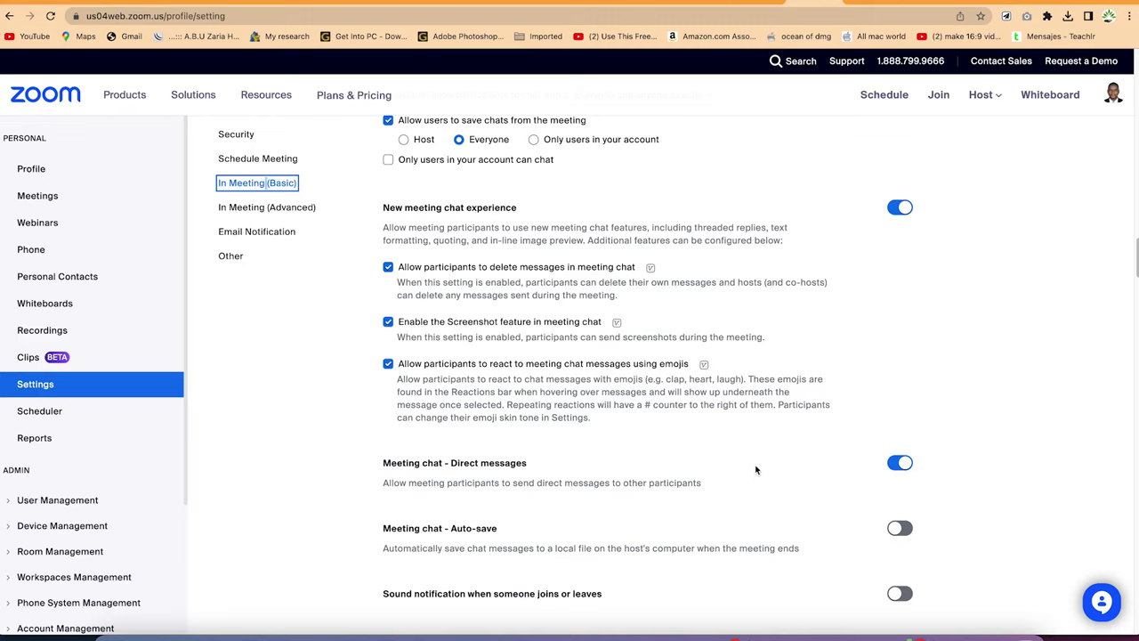
{"action": "scroll", "coordinate": [756, 470], "scroll_direction": "down", "scroll_amount": 1}
{"action": "scroll", "coordinate": [662, 470], "scroll_direction": "down", "scroll_amount": 3}
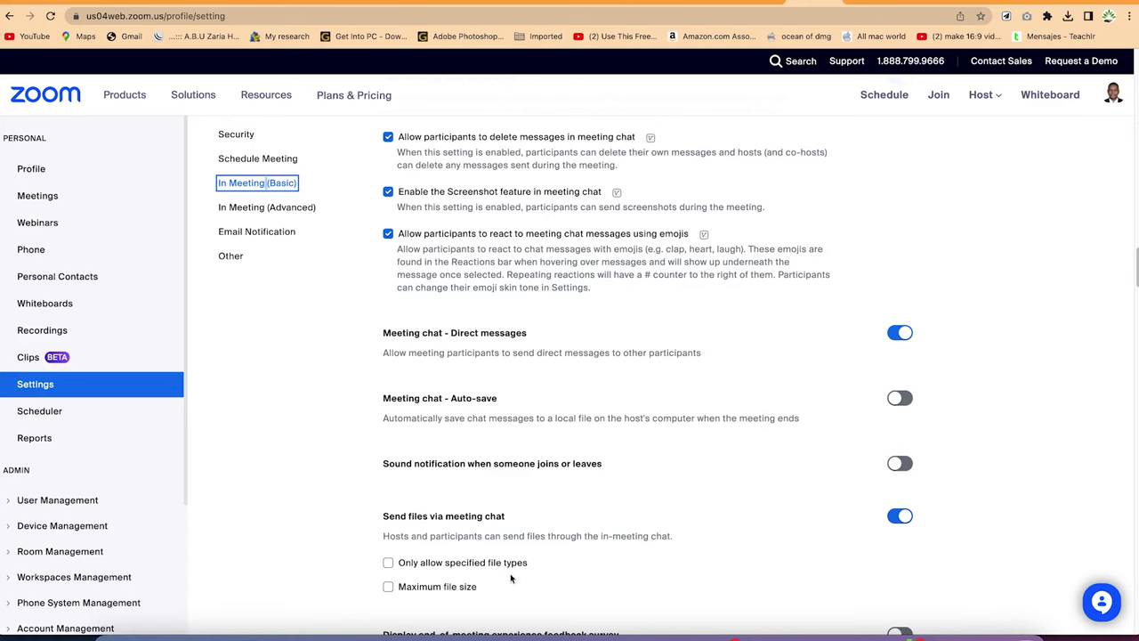
{"action": "scroll", "coordinate": [445, 534], "scroll_direction": "down", "scroll_amount": 2}
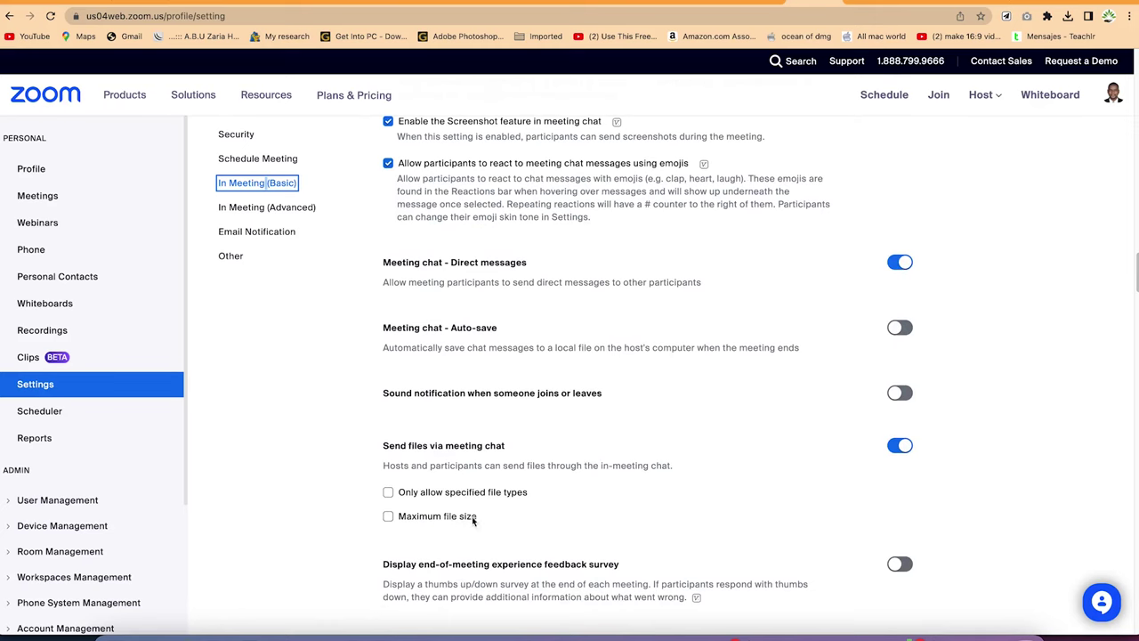
{"action": "scroll", "coordinate": [533, 481], "scroll_direction": "down", "scroll_amount": 3}
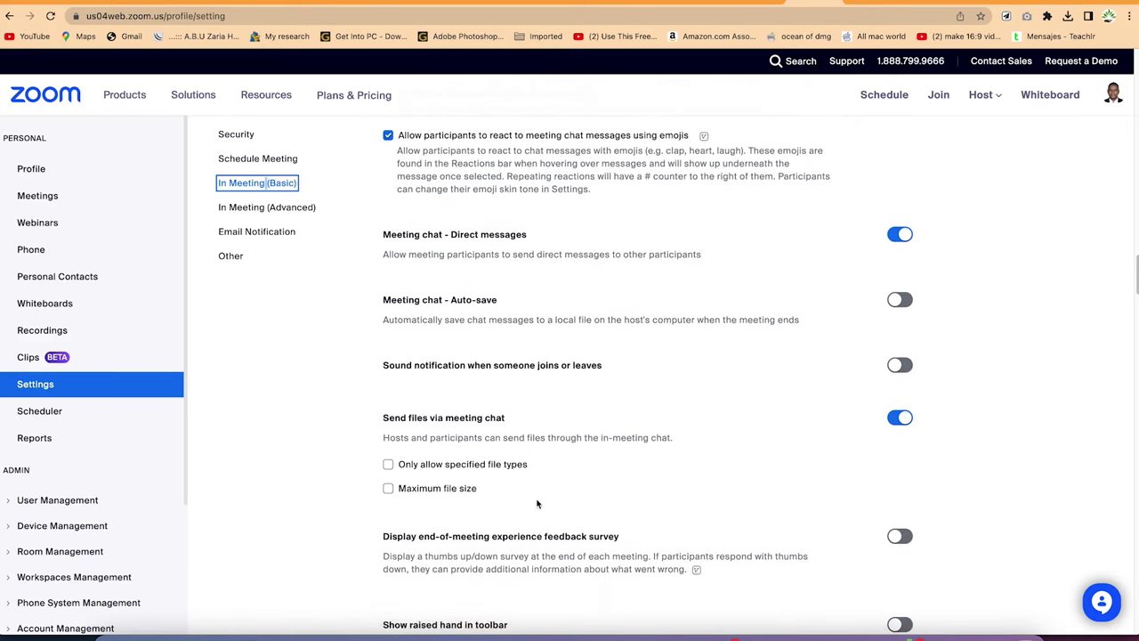
{"action": "scroll", "coordinate": [543, 511], "scroll_direction": "down", "scroll_amount": 1}
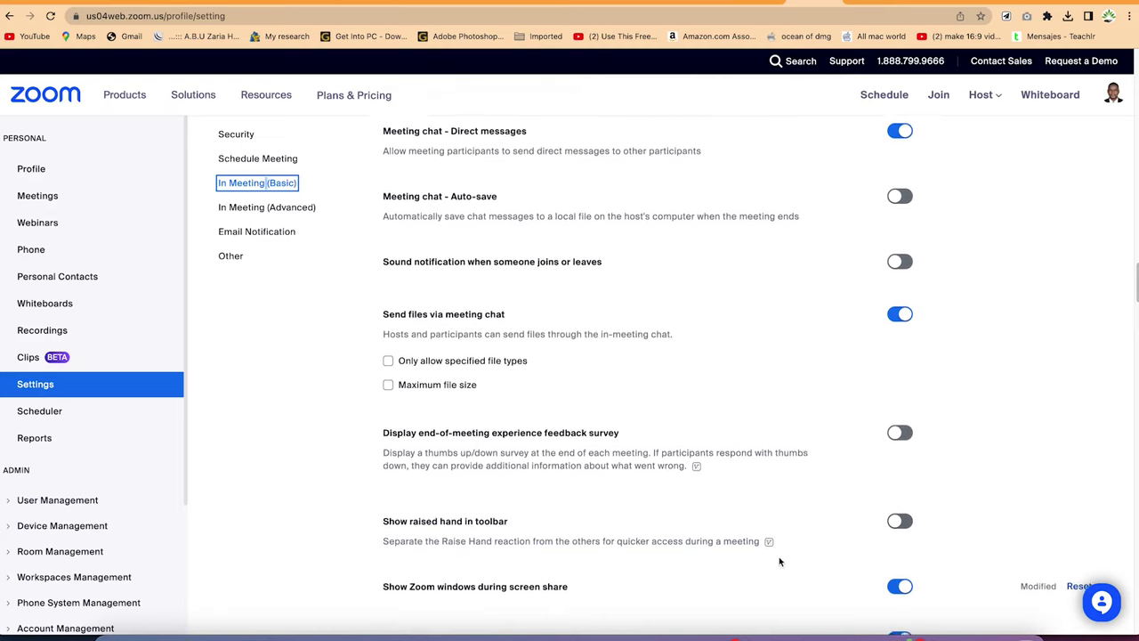
{"action": "scroll", "coordinate": [778, 556], "scroll_direction": "down", "scroll_amount": 3}
{"action": "scroll", "coordinate": [777, 556], "scroll_direction": "down", "scroll_amount": 2}
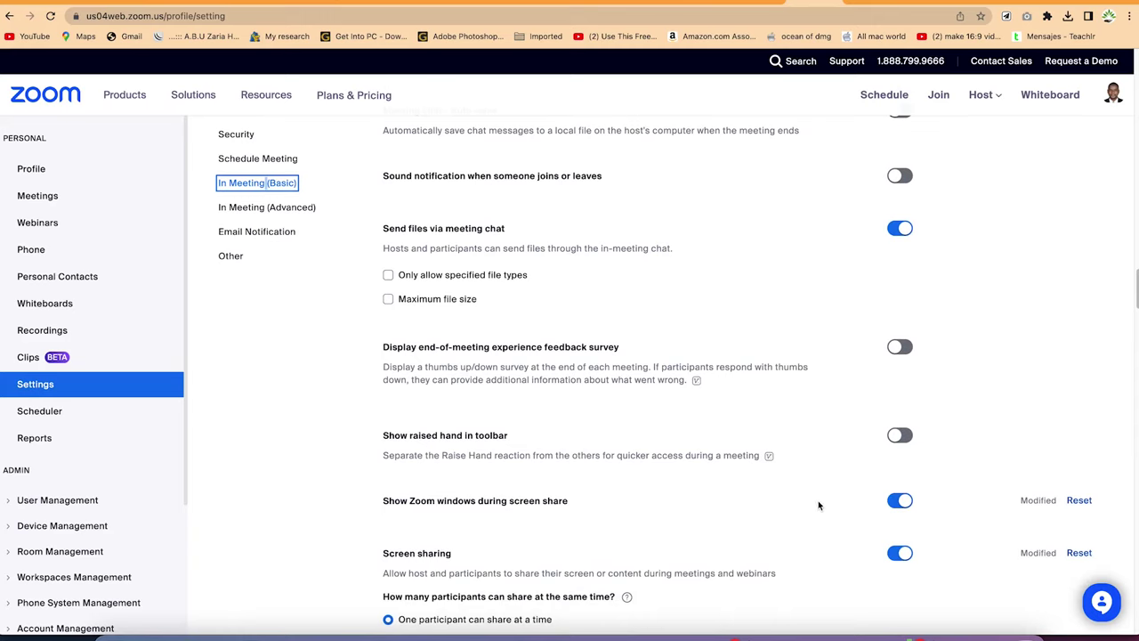
{"action": "scroll", "coordinate": [814, 504], "scroll_direction": "down", "scroll_amount": 3}
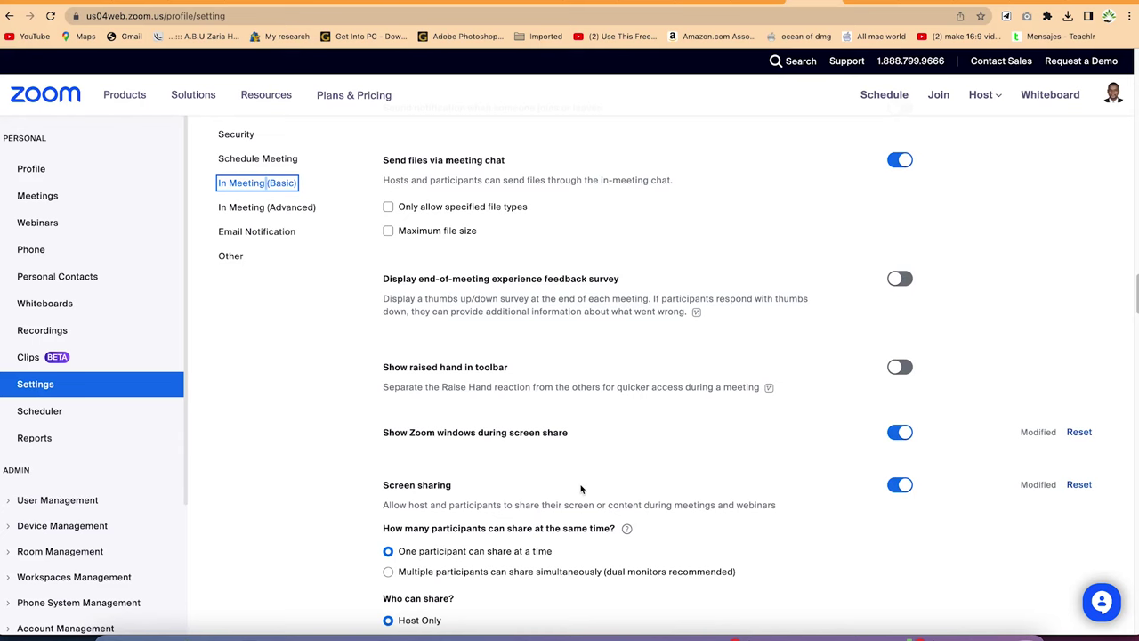
{"action": "scroll", "coordinate": [489, 483], "scroll_direction": "down", "scroll_amount": 1}
{"action": "scroll", "coordinate": [489, 486], "scroll_direction": "down", "scroll_amount": 1}
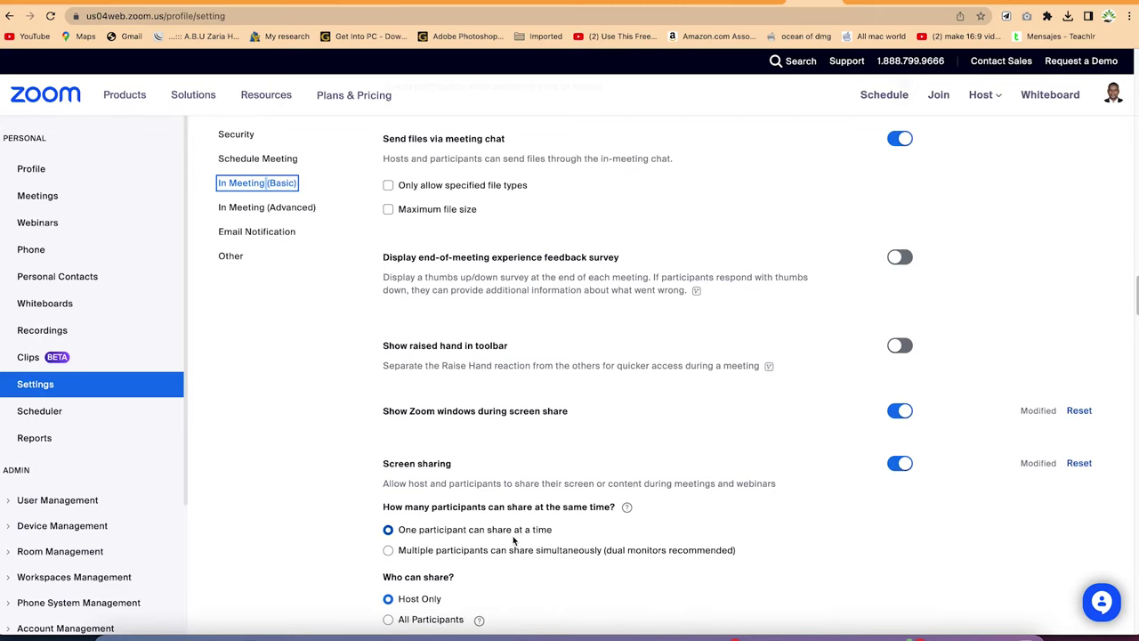
{"action": "scroll", "coordinate": [500, 565], "scroll_direction": "down", "scroll_amount": 1}
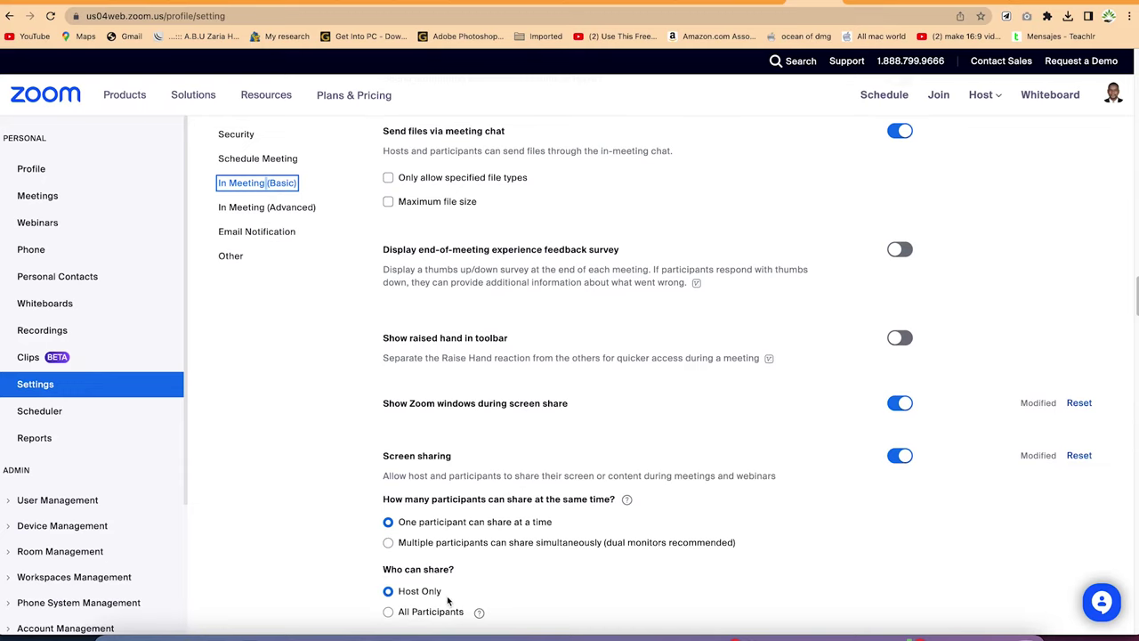
{"action": "scroll", "coordinate": [452, 598], "scroll_direction": "down", "scroll_amount": 2}
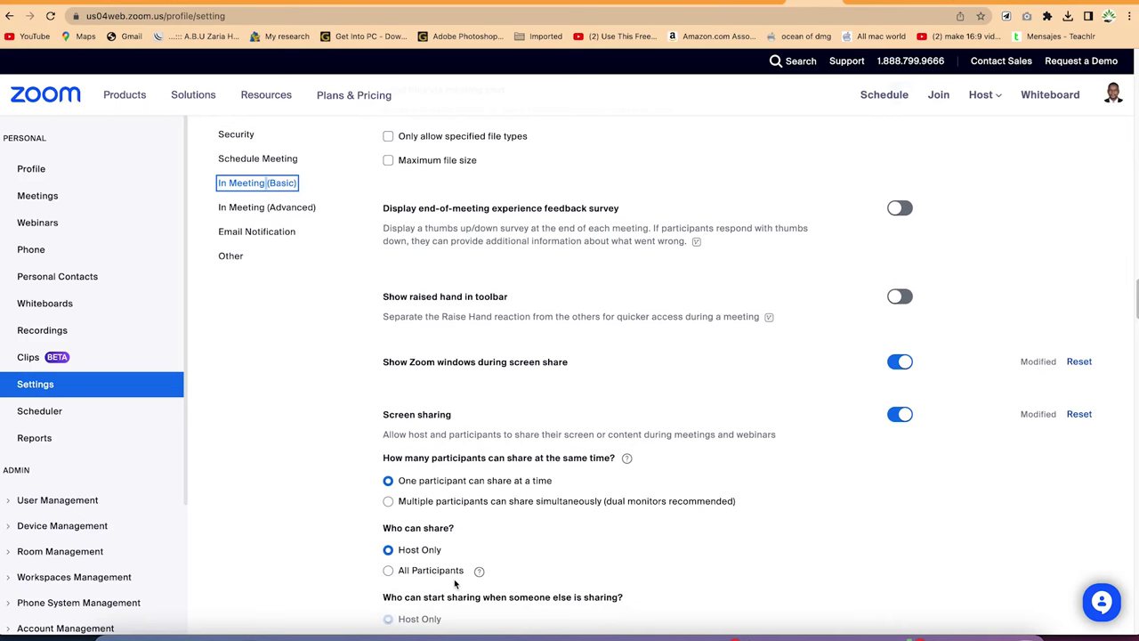
{"action": "scroll", "coordinate": [455, 583], "scroll_direction": "down", "scroll_amount": 2}
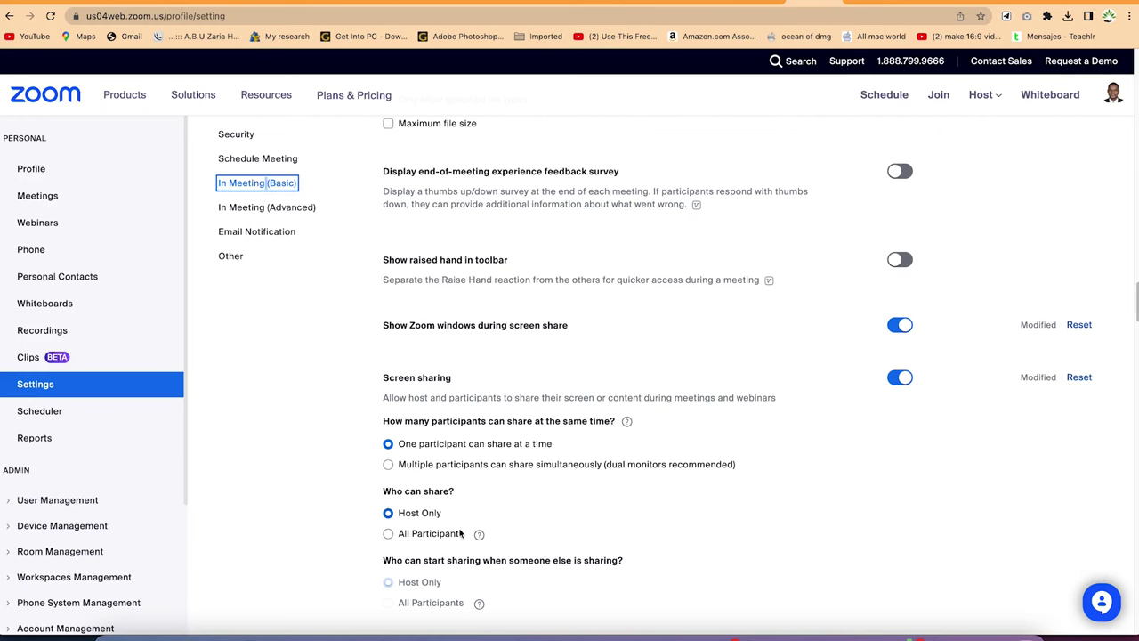
{"action": "scroll", "coordinate": [460, 533], "scroll_direction": "down", "scroll_amount": 4}
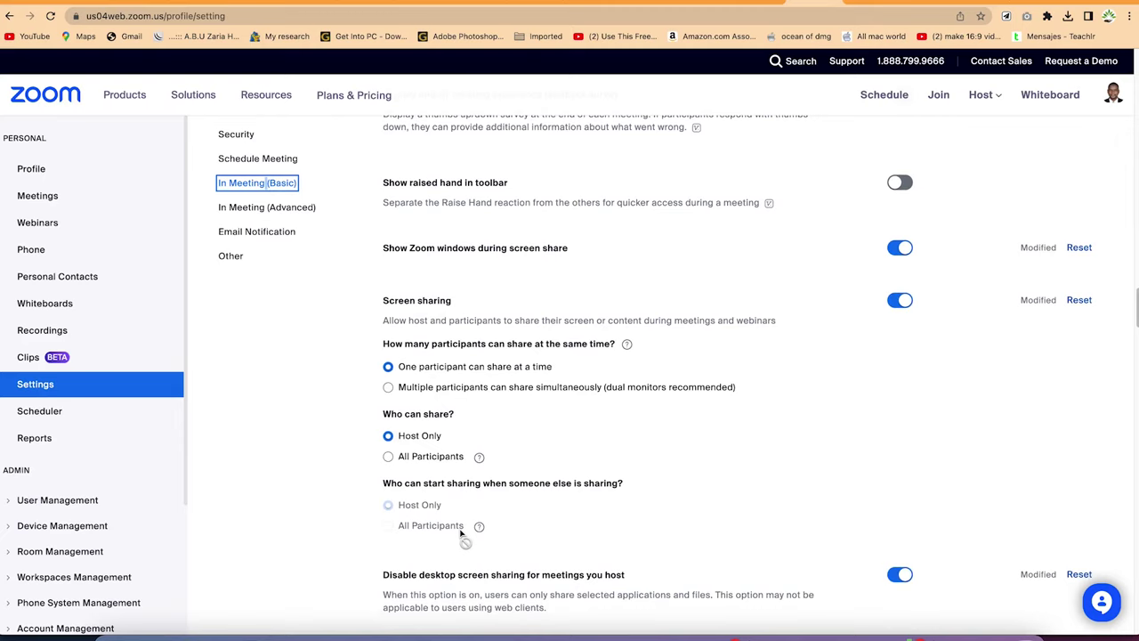
{"action": "scroll", "coordinate": [460, 552], "scroll_direction": "down", "scroll_amount": 4}
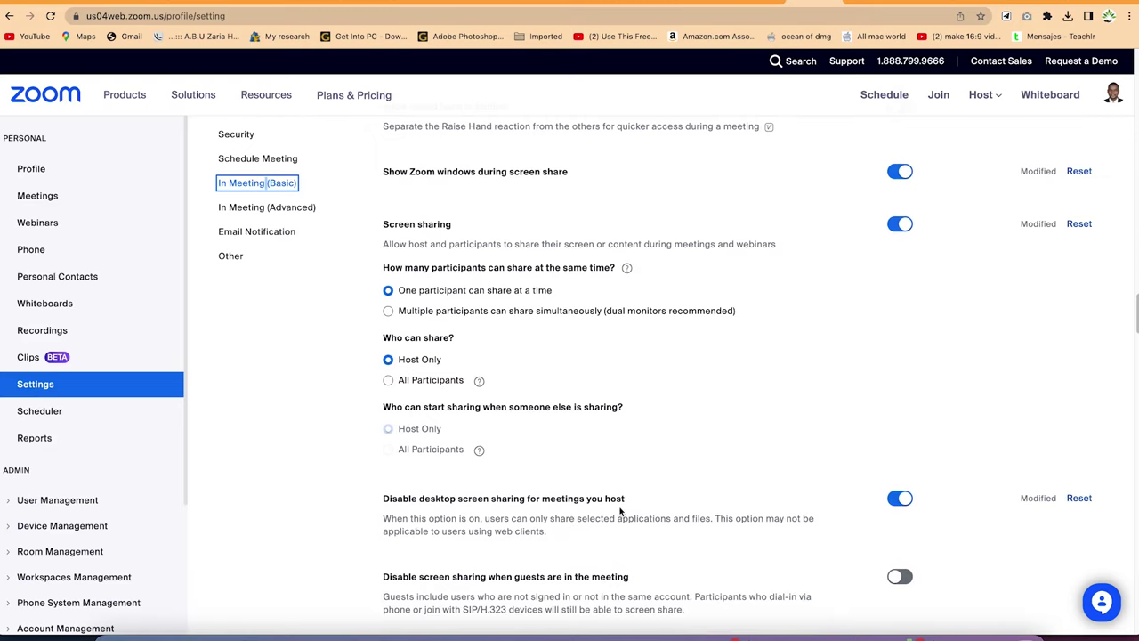
{"action": "scroll", "coordinate": [659, 552], "scroll_direction": "down", "scroll_amount": 2}
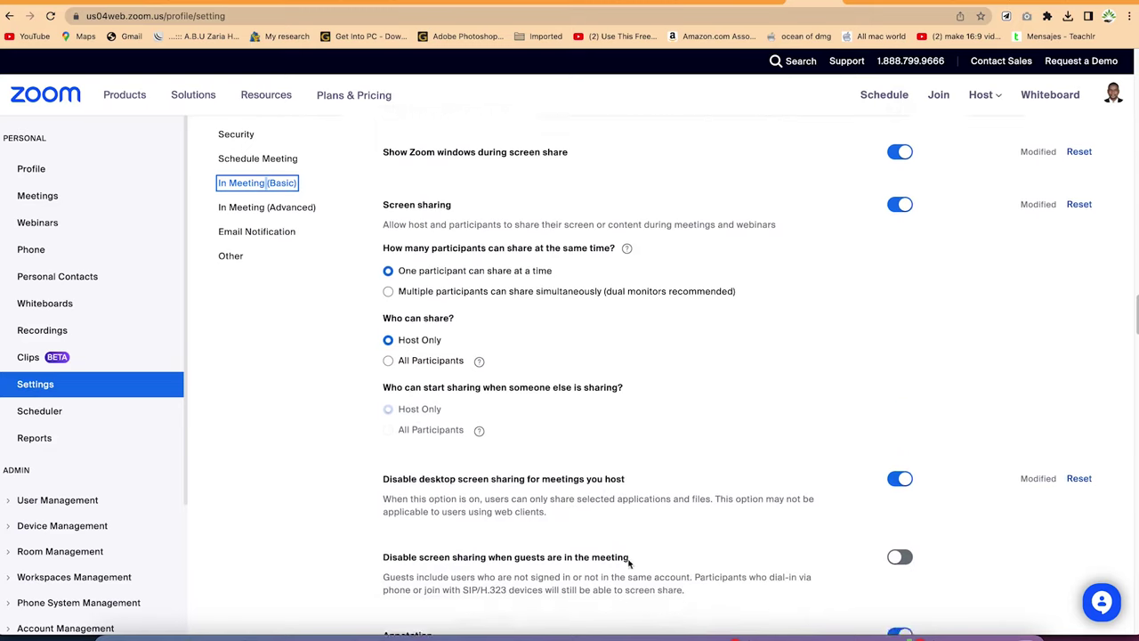
{"action": "scroll", "coordinate": [652, 538], "scroll_direction": "down", "scroll_amount": 1}
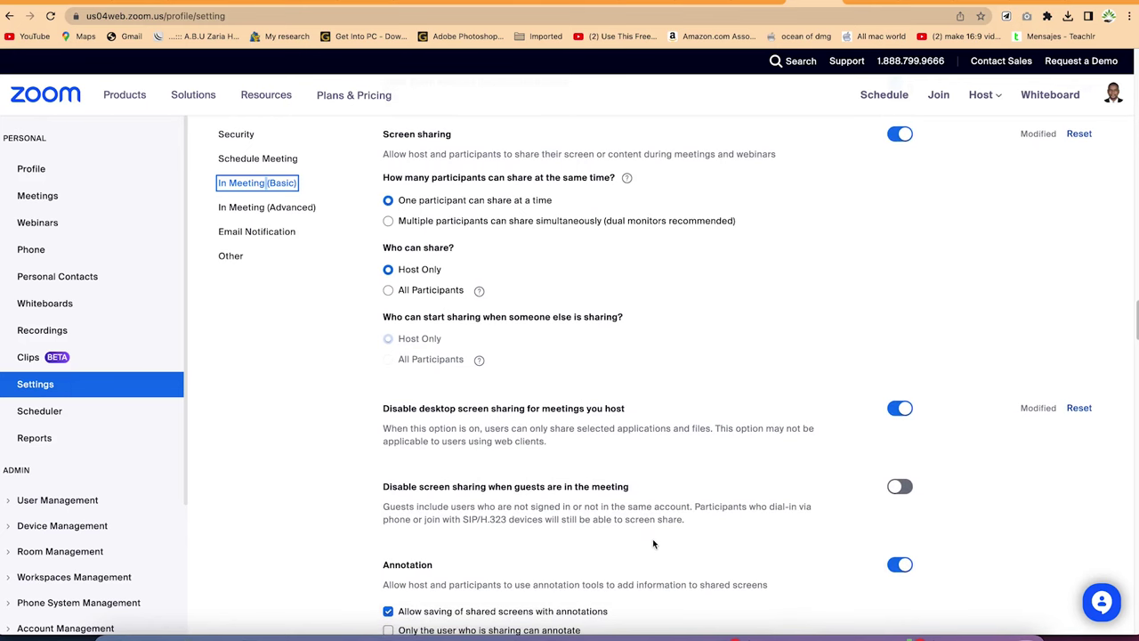
{"action": "scroll", "coordinate": [658, 534], "scroll_direction": "down", "scroll_amount": 3}
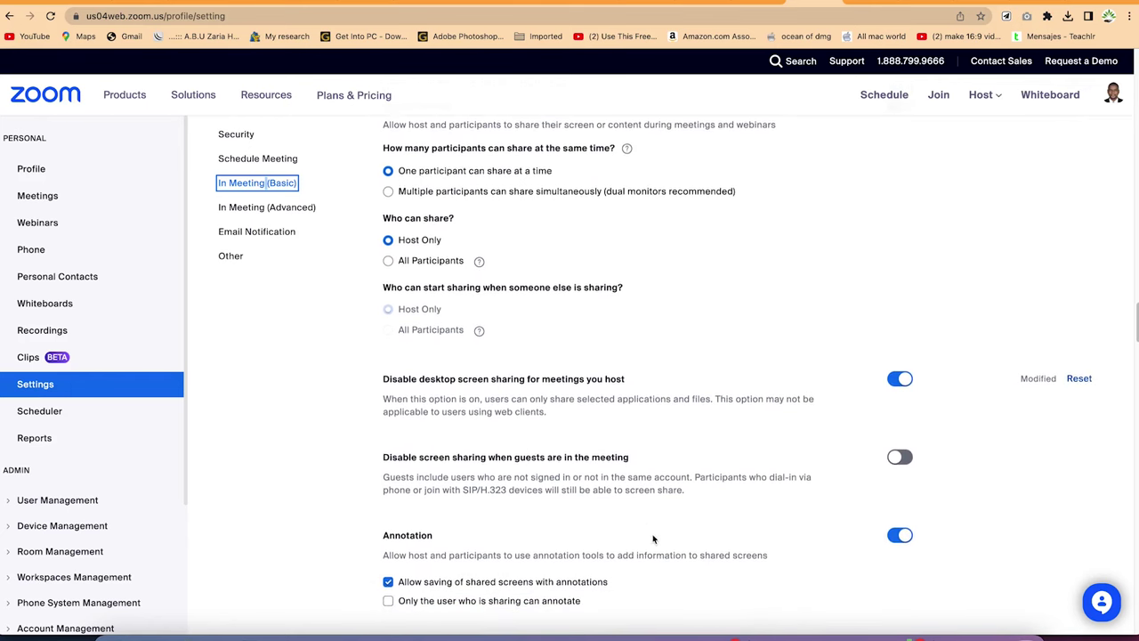
{"action": "scroll", "coordinate": [646, 542], "scroll_direction": "down", "scroll_amount": 4}
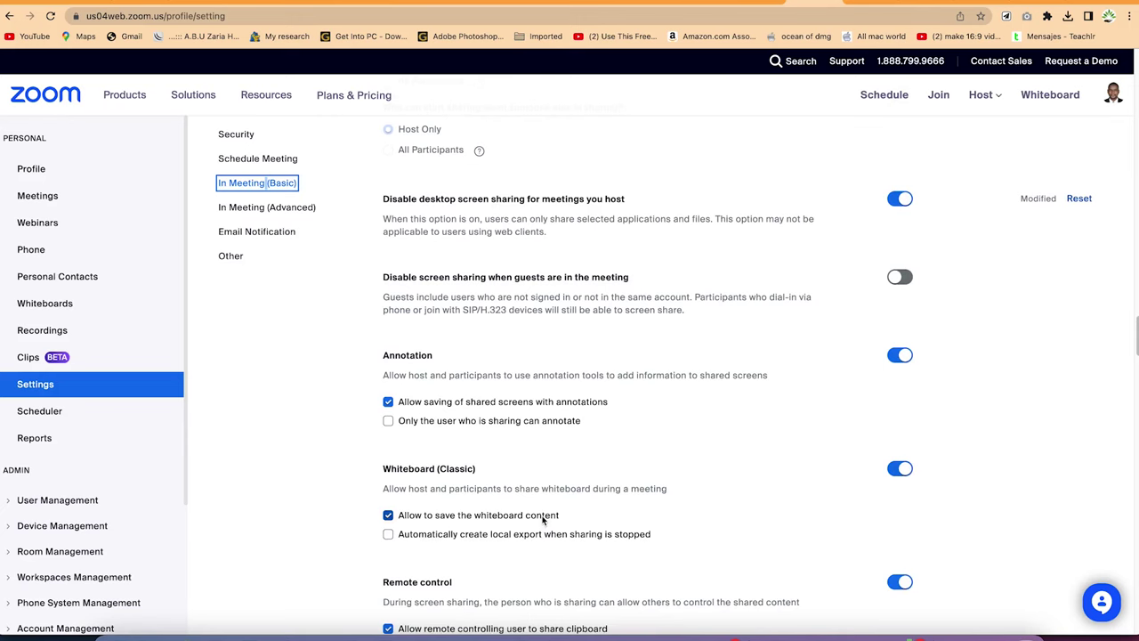
{"action": "scroll", "coordinate": [907, 488], "scroll_direction": "down", "scroll_amount": 1}
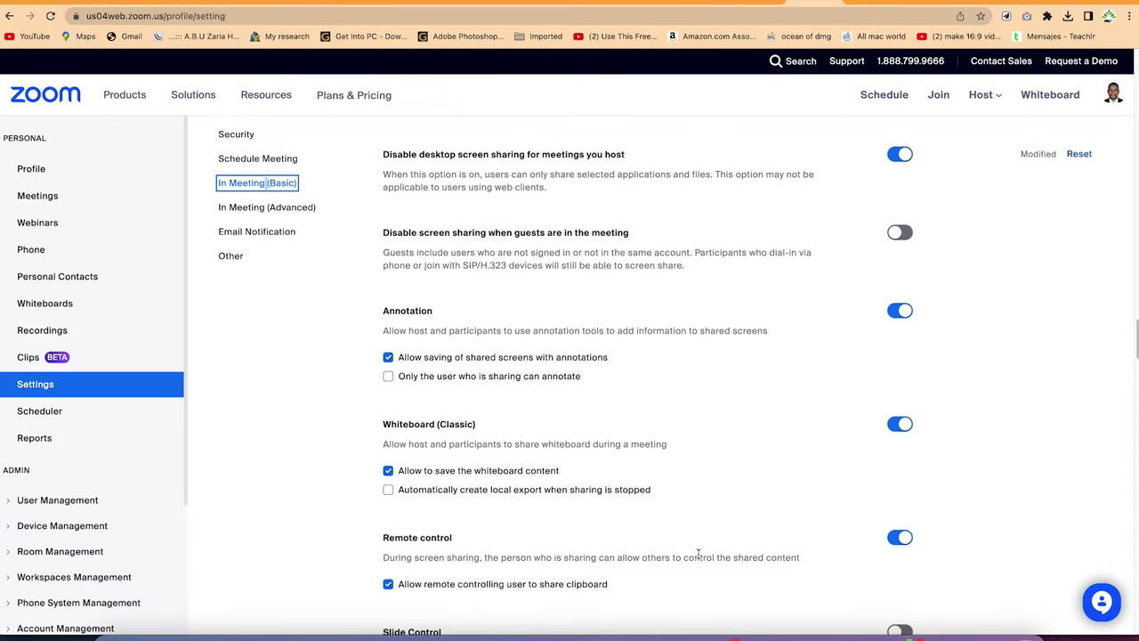
{"action": "scroll", "coordinate": [707, 552], "scroll_direction": "down", "scroll_amount": 3}
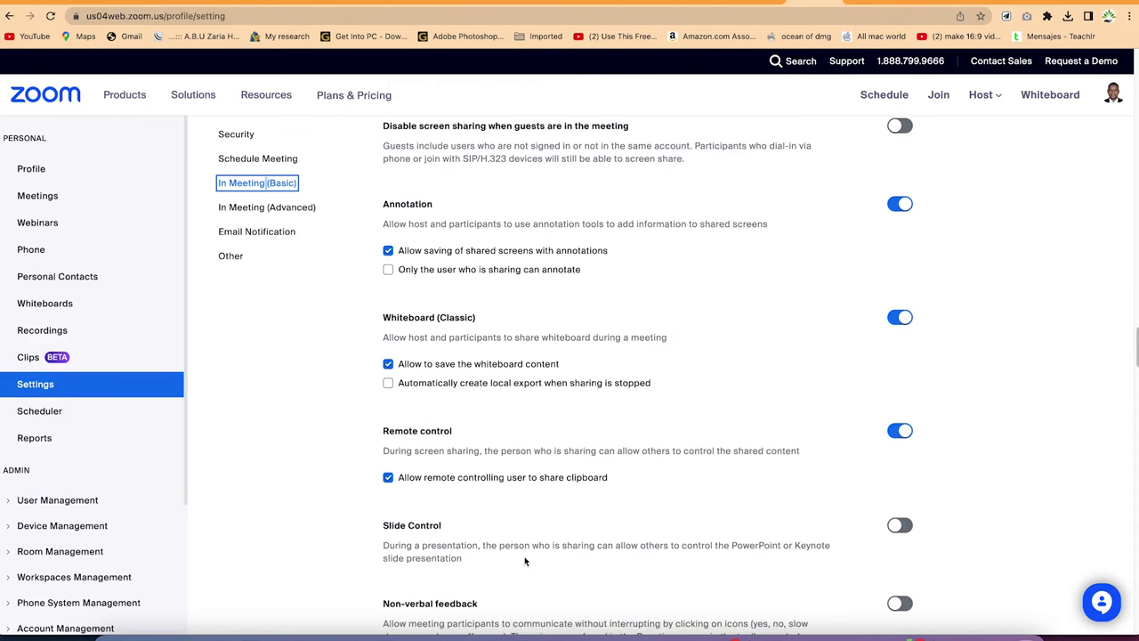
{"action": "scroll", "coordinate": [525, 559], "scroll_direction": "down", "scroll_amount": 2}
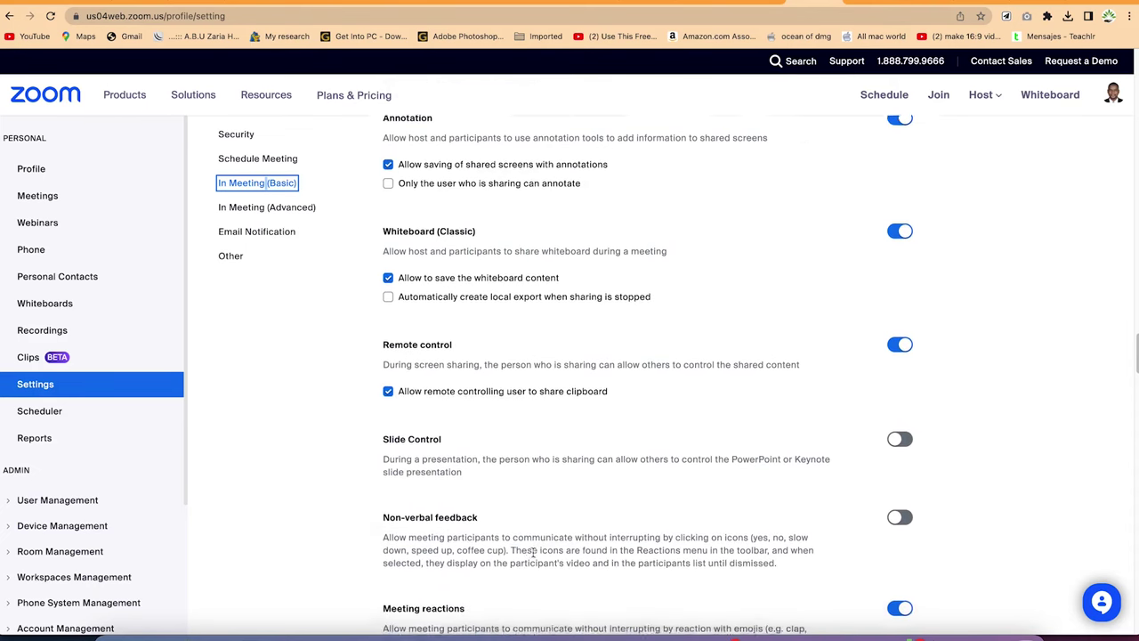
{"action": "scroll", "coordinate": [578, 530], "scroll_direction": "down", "scroll_amount": 1}
{"action": "scroll", "coordinate": [614, 515], "scroll_direction": "down", "scroll_amount": 4}
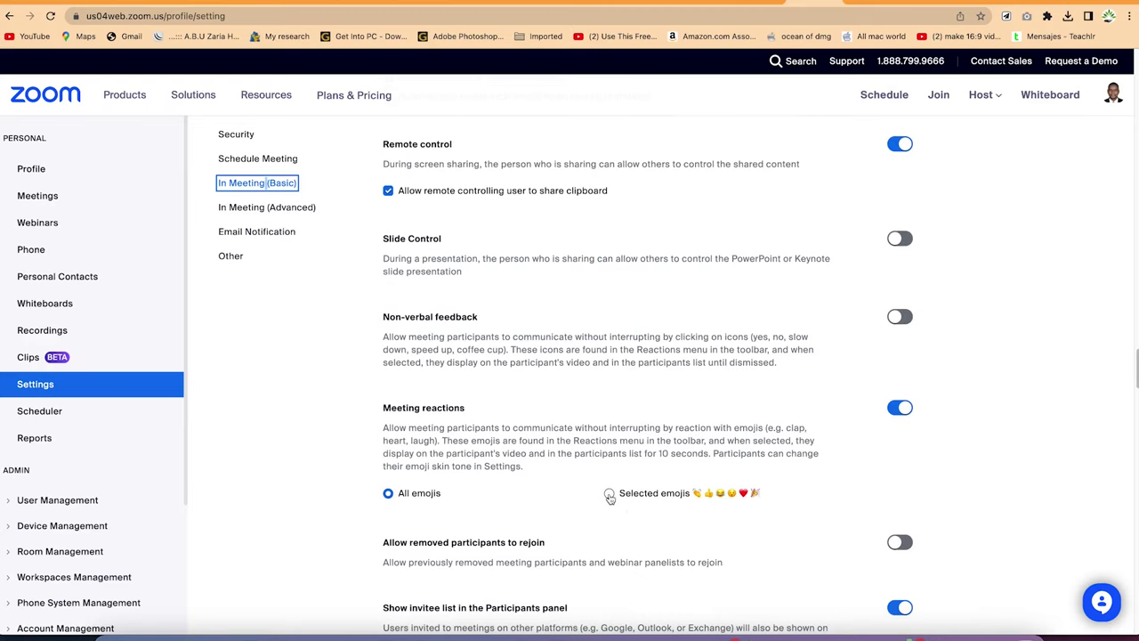
{"action": "scroll", "coordinate": [609, 498], "scroll_direction": "down", "scroll_amount": 1}
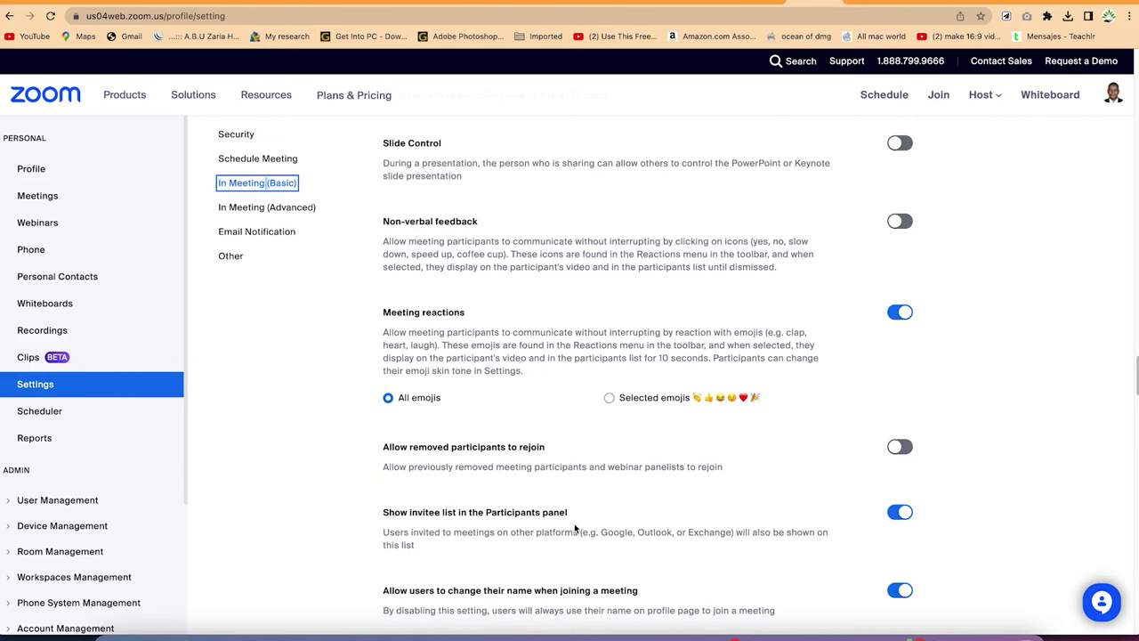
{"action": "scroll", "coordinate": [575, 524], "scroll_direction": "down", "scroll_amount": 1}
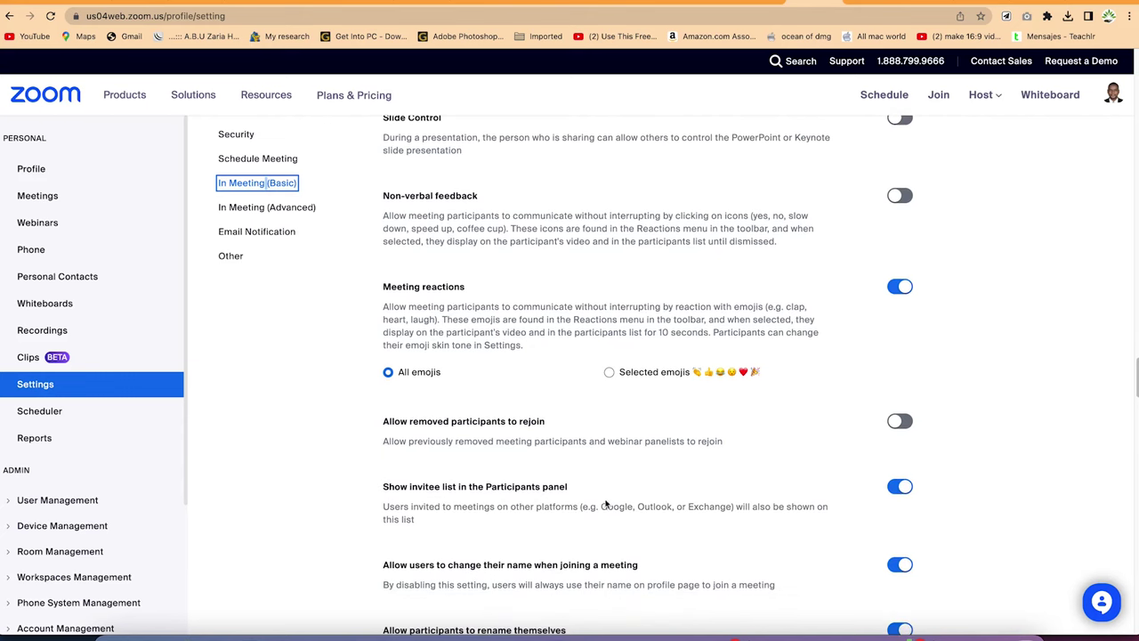
{"action": "scroll", "coordinate": [607, 504], "scroll_direction": "down", "scroll_amount": 5}
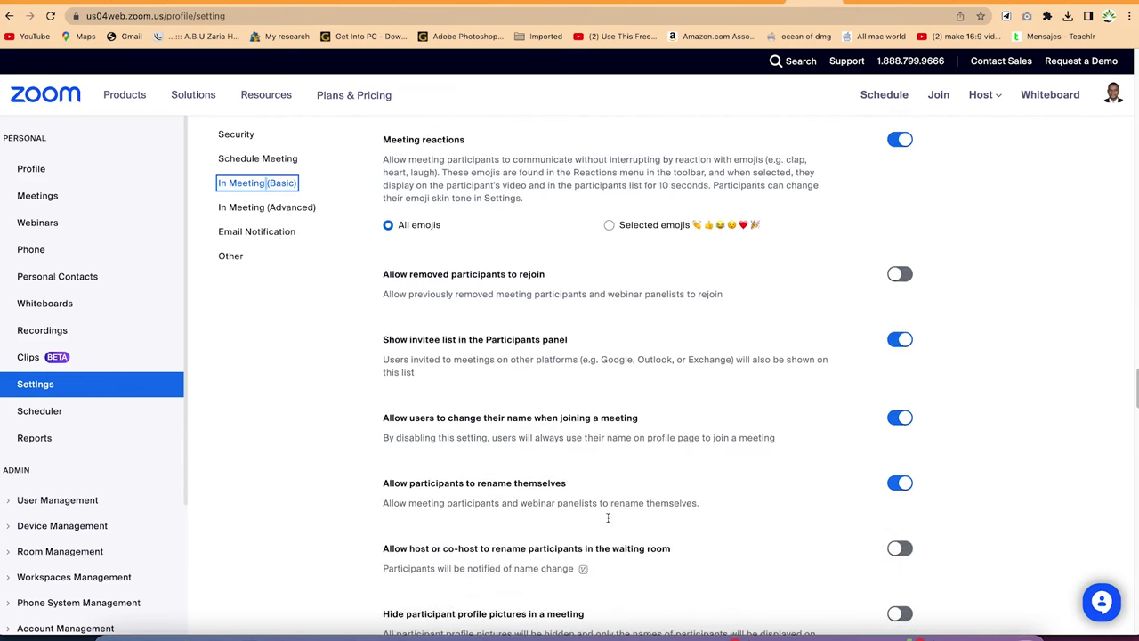
{"action": "scroll", "coordinate": [609, 522], "scroll_direction": "down", "scroll_amount": 4}
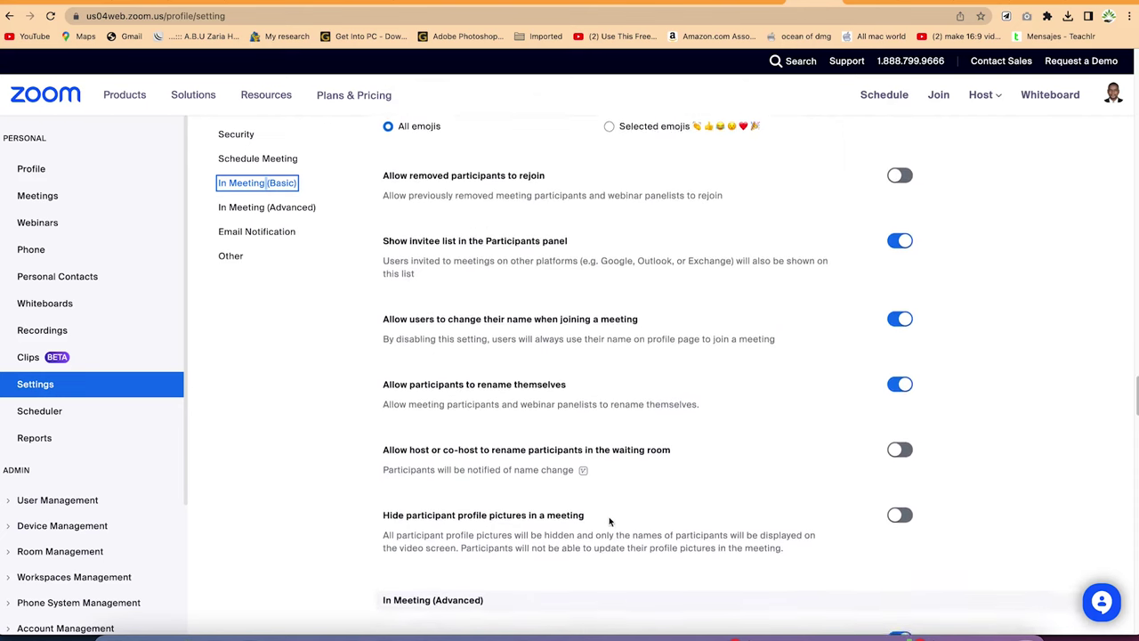
{"action": "scroll", "coordinate": [611, 522], "scroll_direction": "down", "scroll_amount": 2}
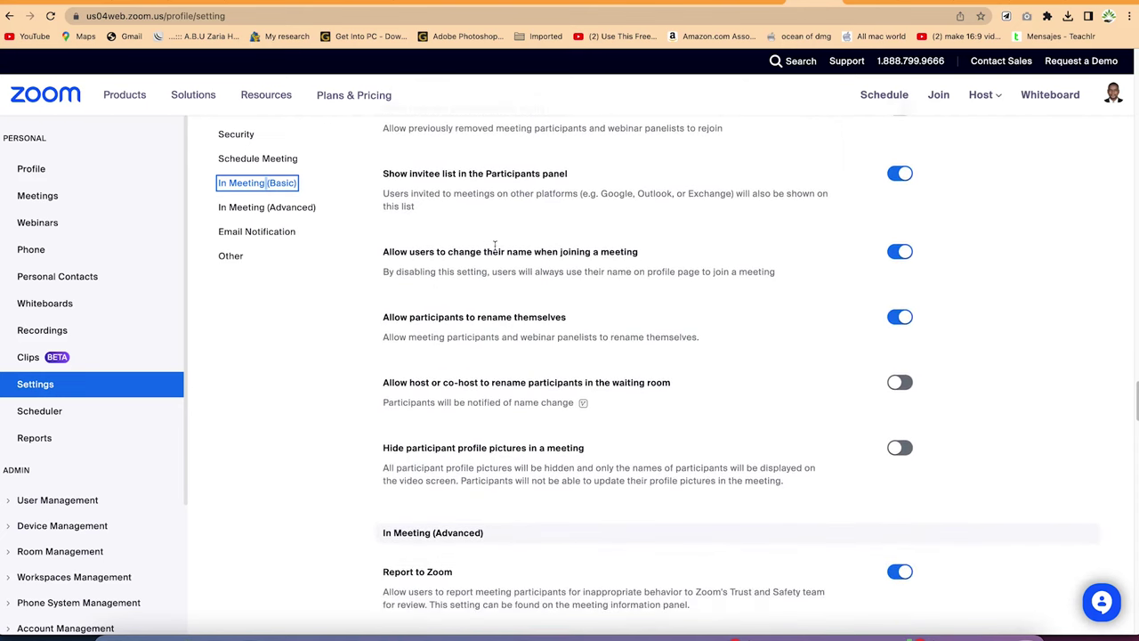
{"action": "left_click", "coordinate": [276, 210]}
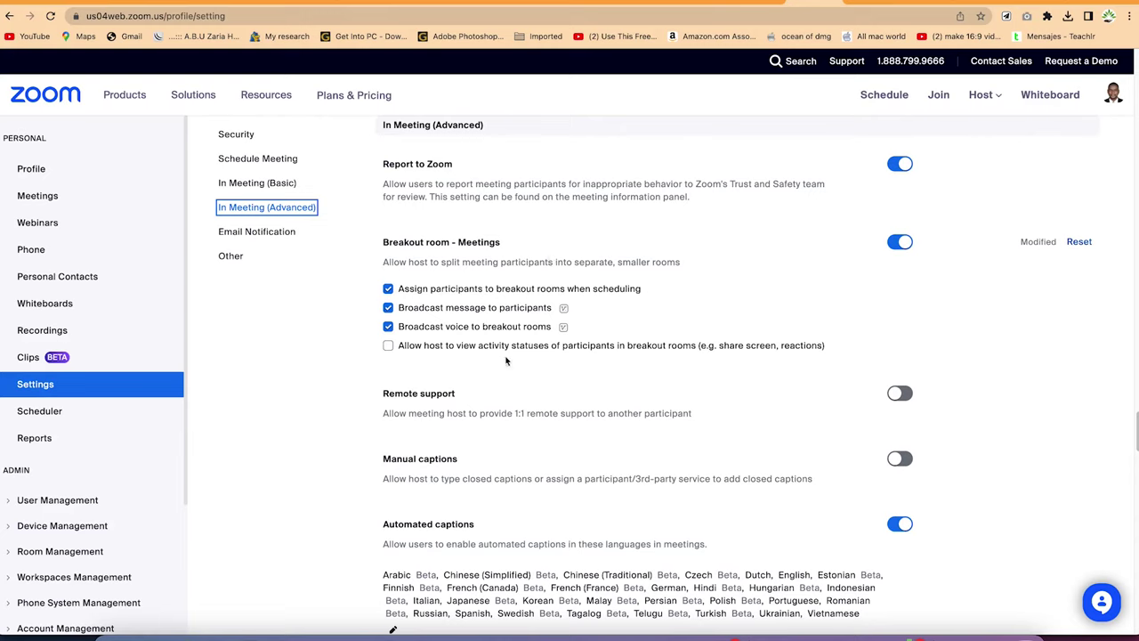
- Scroll the In Meeting (Advanced) settings, starting from the browser-join options
{"action": "scroll", "coordinate": [490, 499], "scroll_direction": "down", "scroll_amount": 1}
{"action": "scroll", "coordinate": [496, 523], "scroll_direction": "down", "scroll_amount": 1}
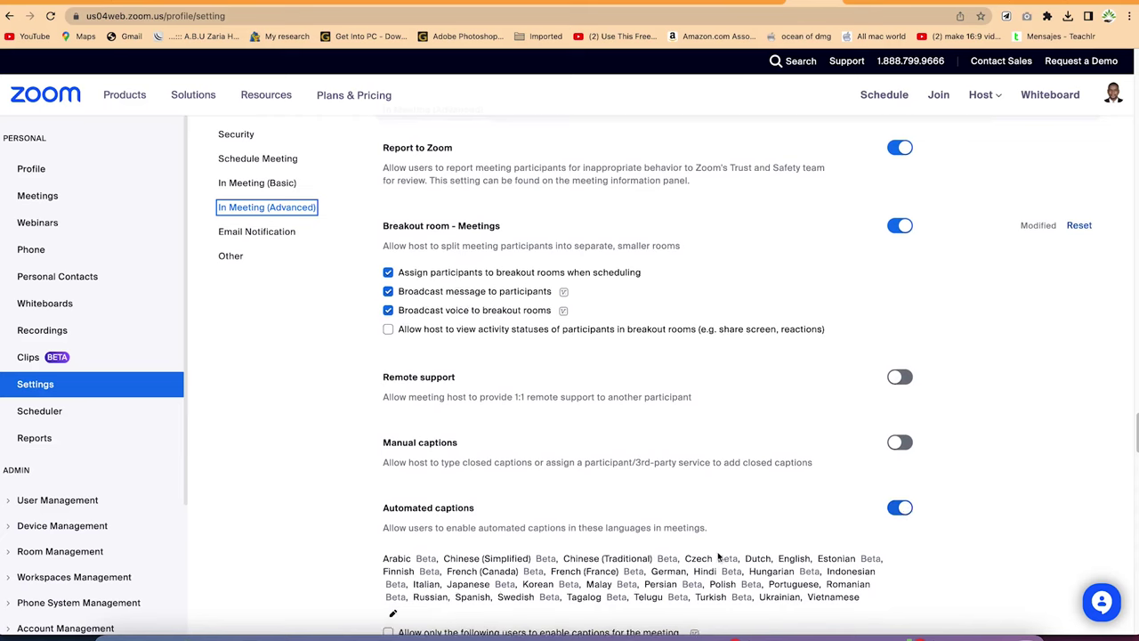
{"action": "scroll", "coordinate": [701, 546], "scroll_direction": "down", "scroll_amount": 3}
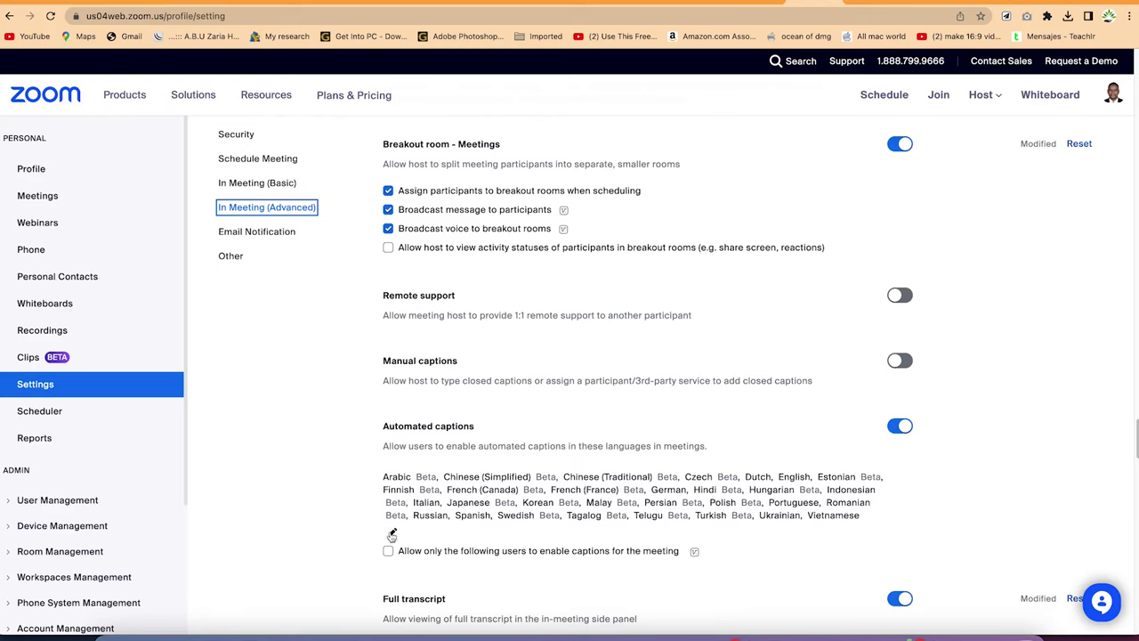
{"action": "scroll", "coordinate": [556, 501], "scroll_direction": "down", "scroll_amount": 2}
{"action": "scroll", "coordinate": [562, 504], "scroll_direction": "down", "scroll_amount": 1}
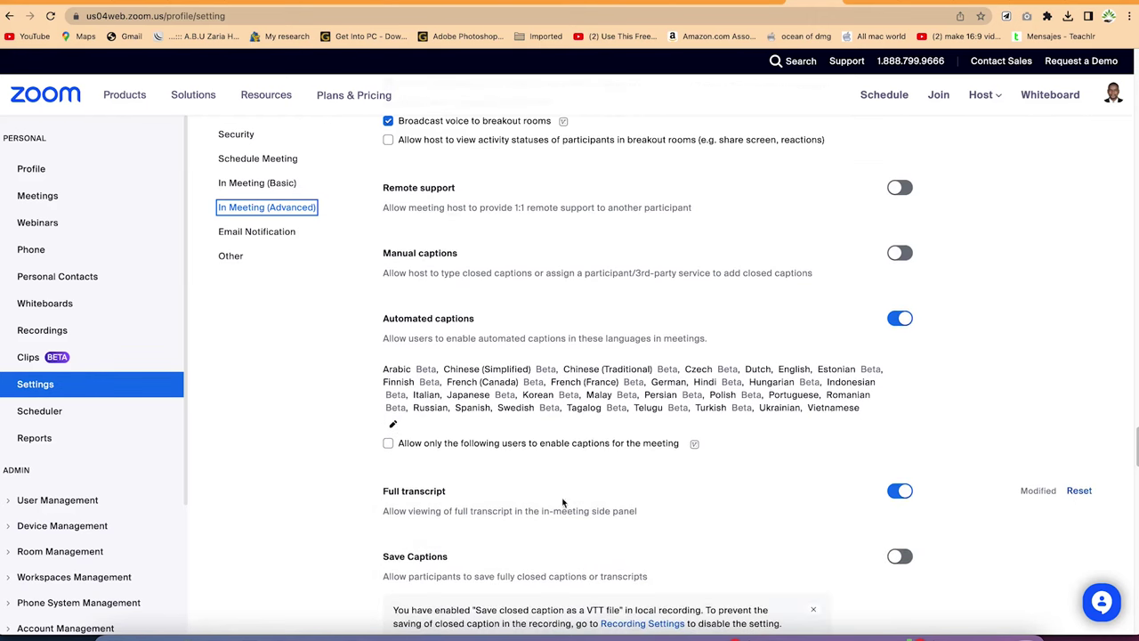
{"action": "scroll", "coordinate": [560, 498], "scroll_direction": "down", "scroll_amount": 2}
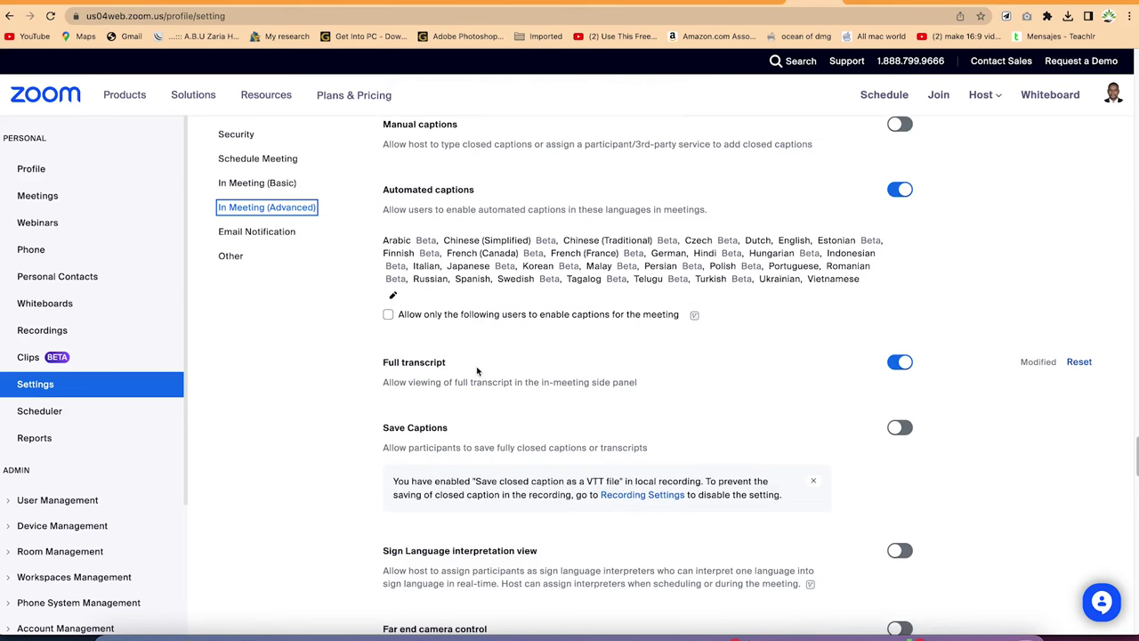
{"action": "scroll", "coordinate": [472, 378], "scroll_direction": "down", "scroll_amount": 1}
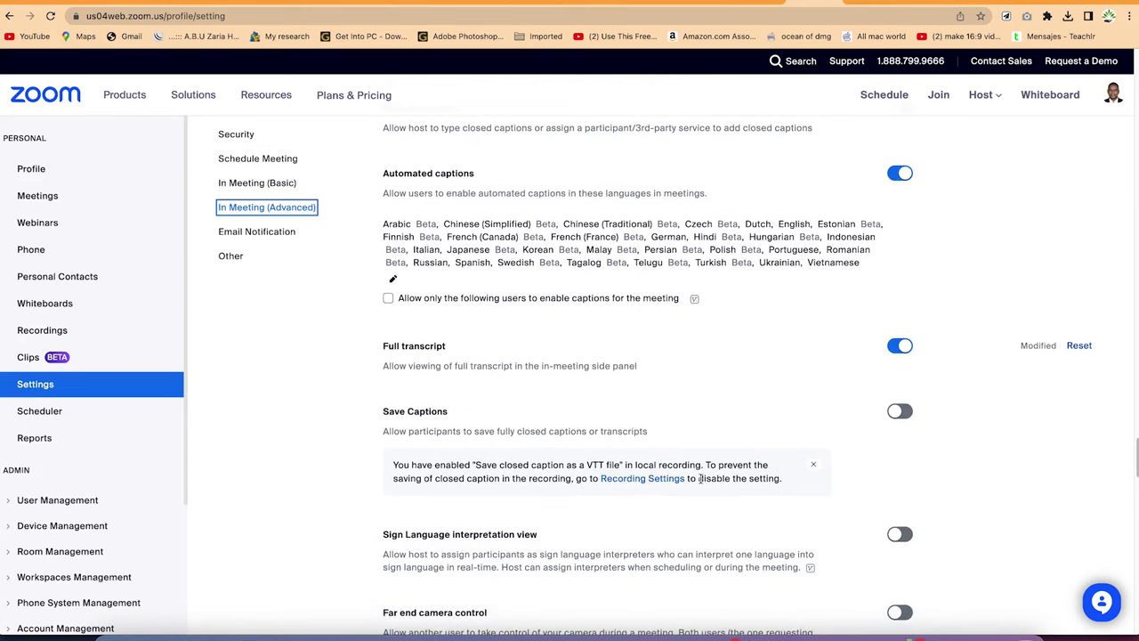
{"action": "scroll", "coordinate": [728, 433], "scroll_direction": "down", "scroll_amount": 4}
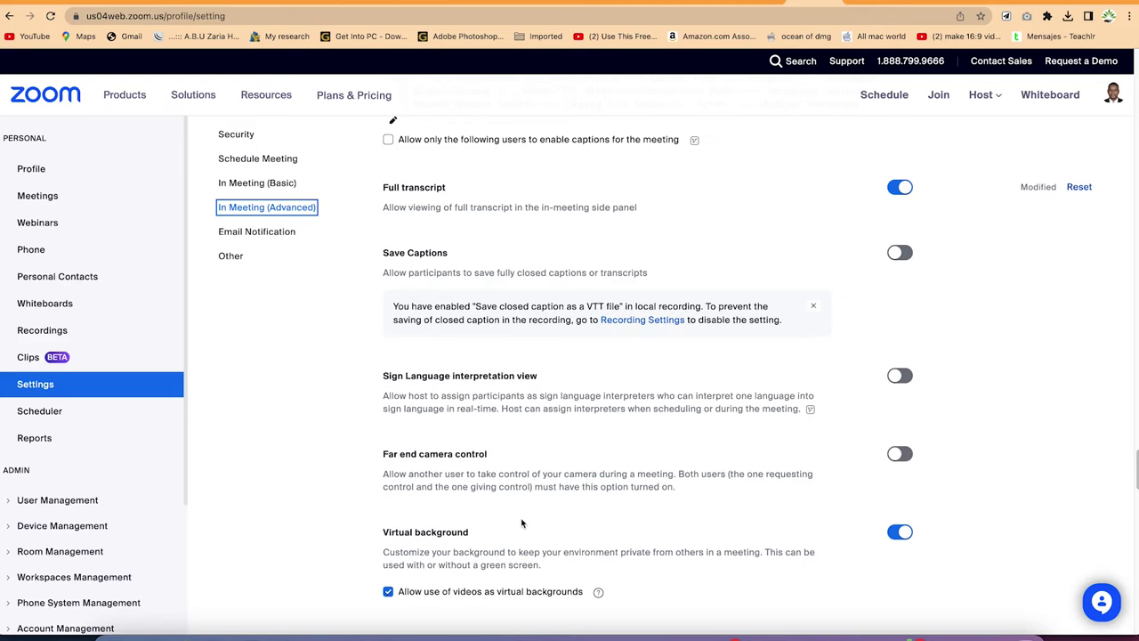
{"action": "scroll", "coordinate": [521, 523], "scroll_direction": "down", "scroll_amount": 3}
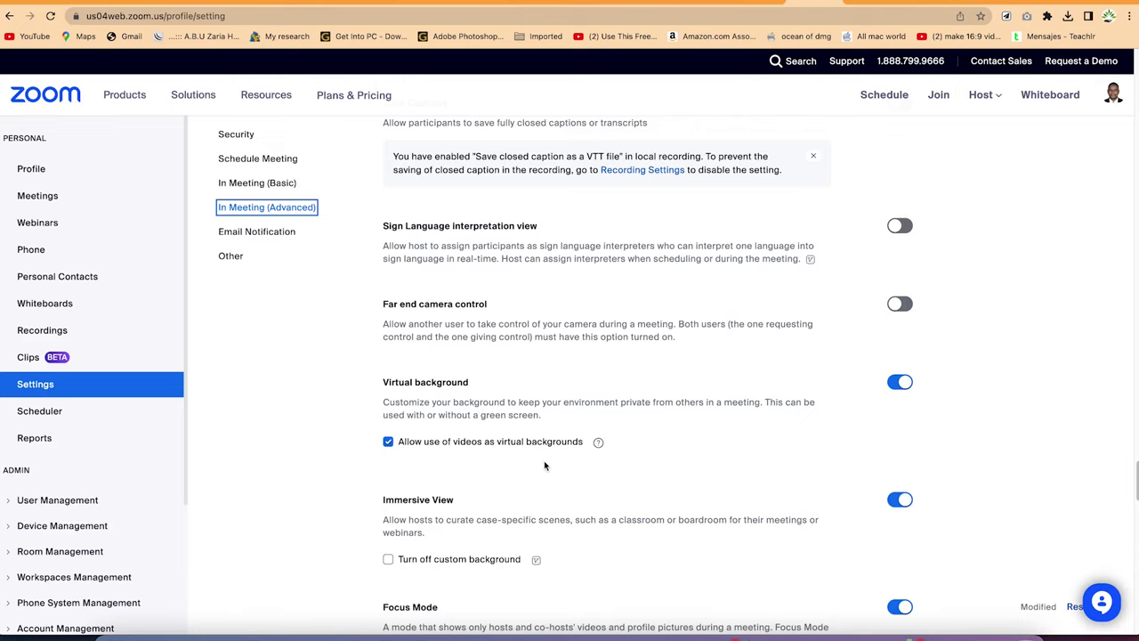
{"action": "scroll", "coordinate": [481, 504], "scroll_direction": "down", "scroll_amount": 1}
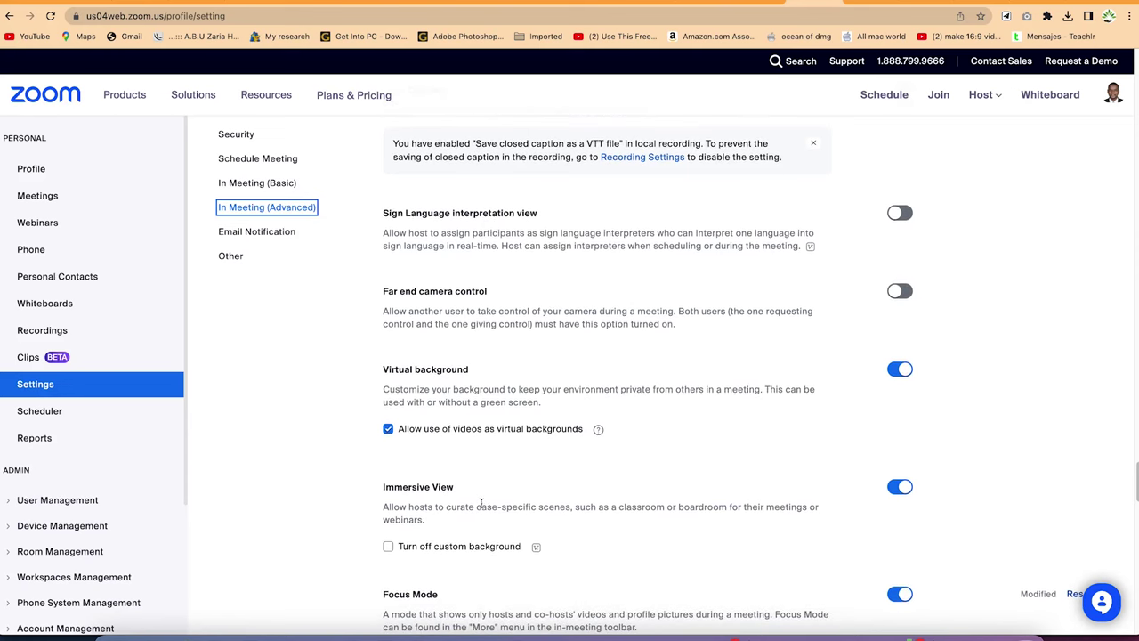
- Continue down to Save Gallery View and switch on Request permission to unmute
{"action": "scroll", "coordinate": [481, 504], "scroll_direction": "down", "scroll_amount": 1}
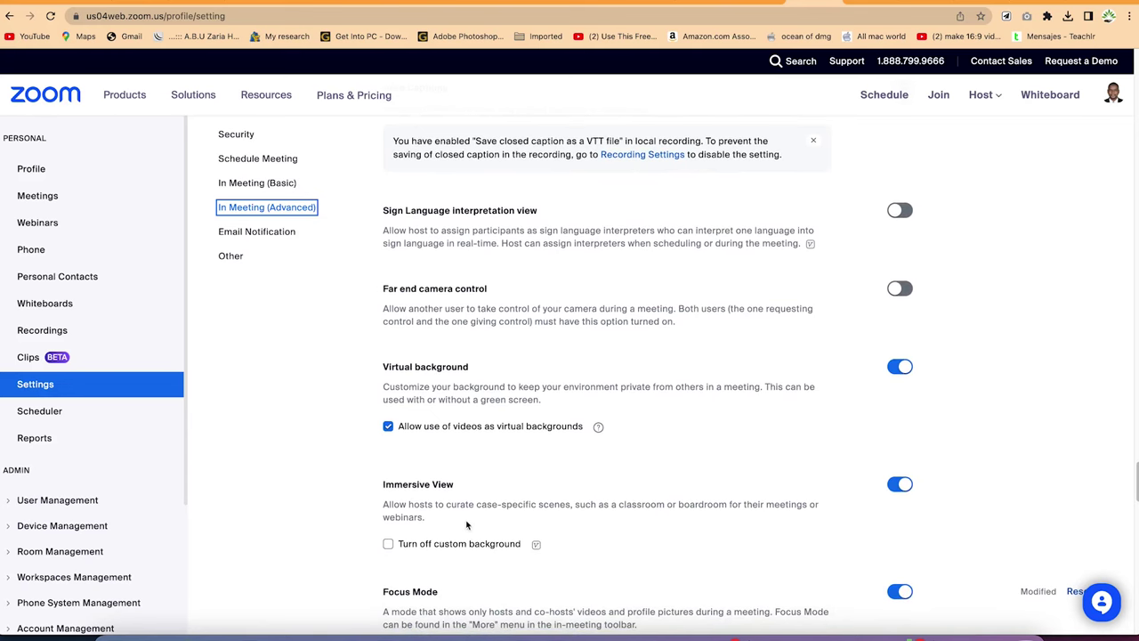
{"action": "scroll", "coordinate": [466, 526], "scroll_direction": "down", "scroll_amount": 2}
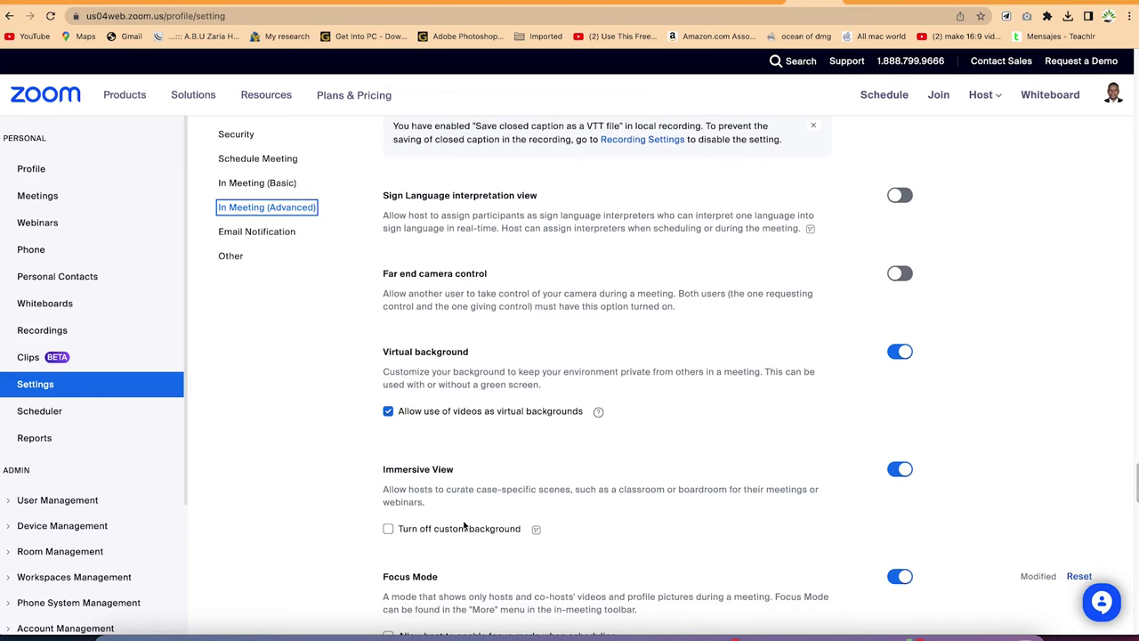
{"action": "scroll", "coordinate": [464, 526], "scroll_direction": "down", "scroll_amount": 3}
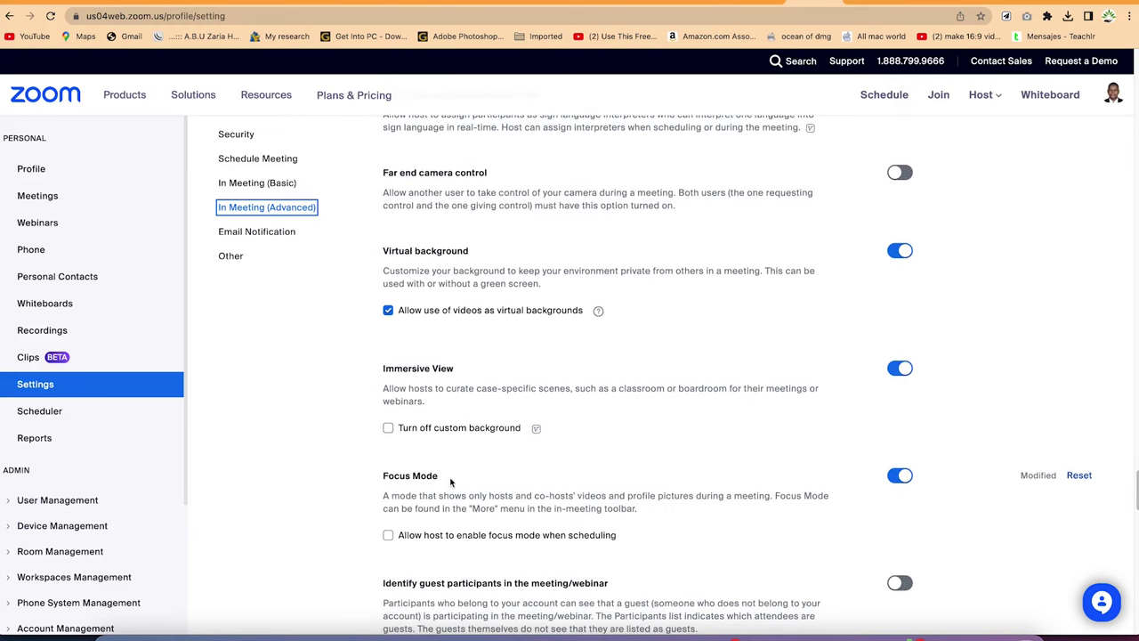
{"action": "scroll", "coordinate": [450, 481], "scroll_direction": "down", "scroll_amount": 5}
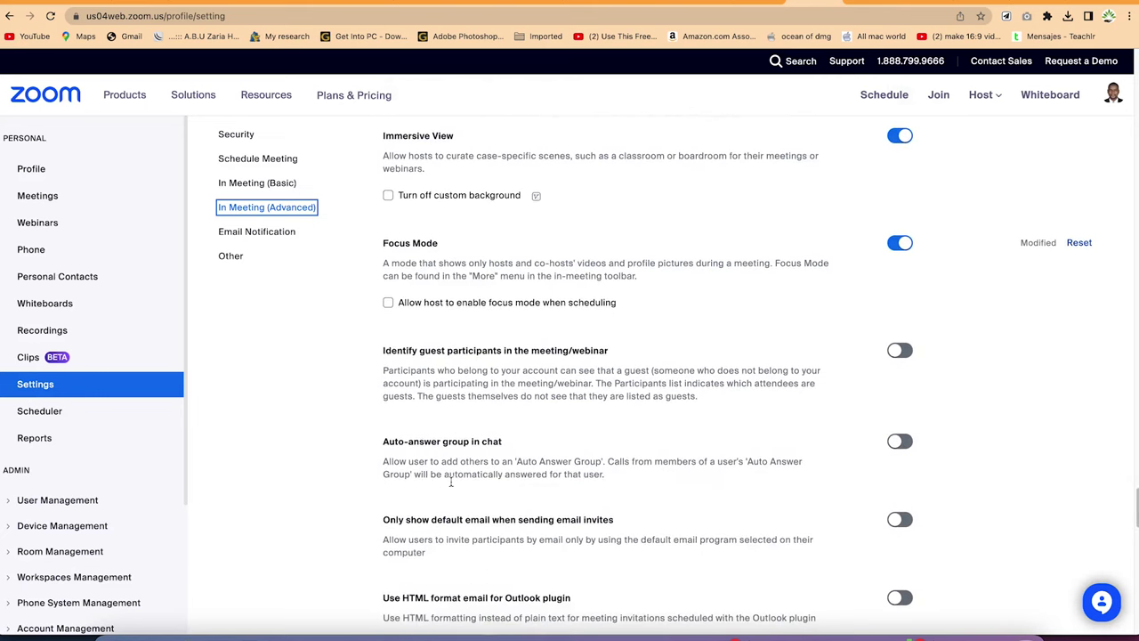
{"action": "scroll", "coordinate": [450, 482], "scroll_direction": "down", "scroll_amount": 2}
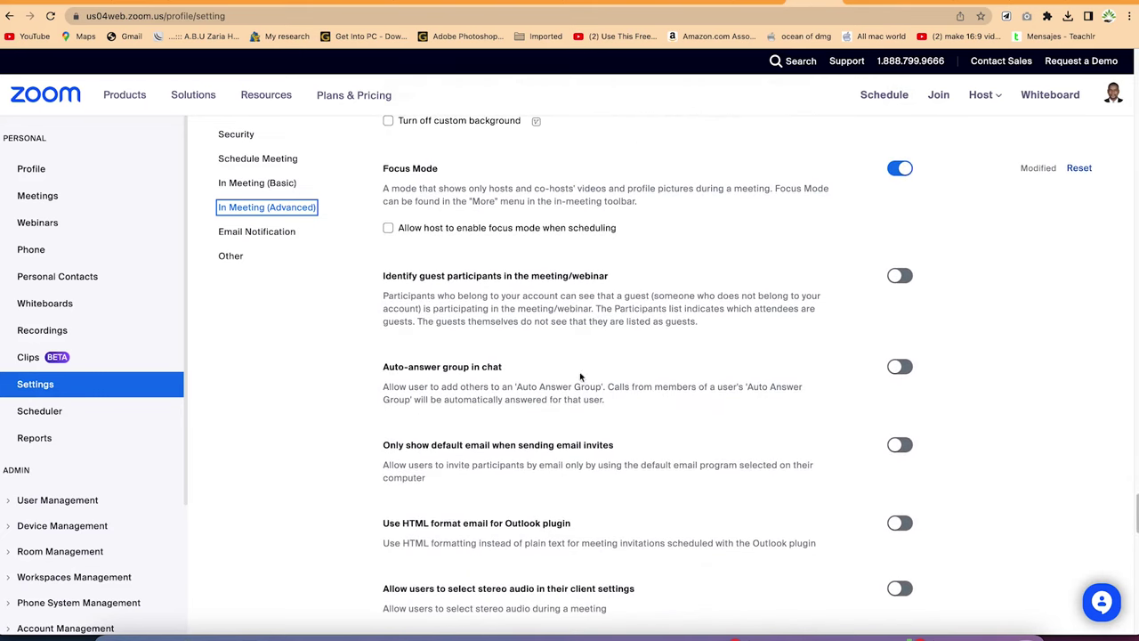
{"action": "scroll", "coordinate": [624, 422], "scroll_direction": "down", "scroll_amount": 1}
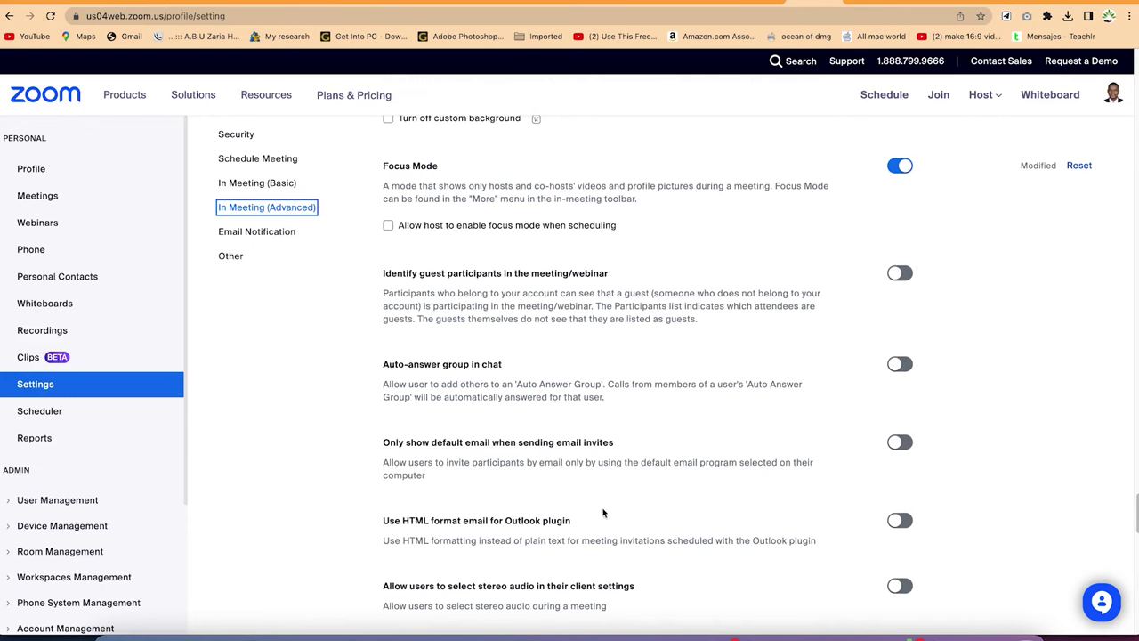
{"action": "scroll", "coordinate": [603, 532], "scroll_direction": "down", "scroll_amount": 1}
{"action": "scroll", "coordinate": [604, 531], "scroll_direction": "down", "scroll_amount": 5}
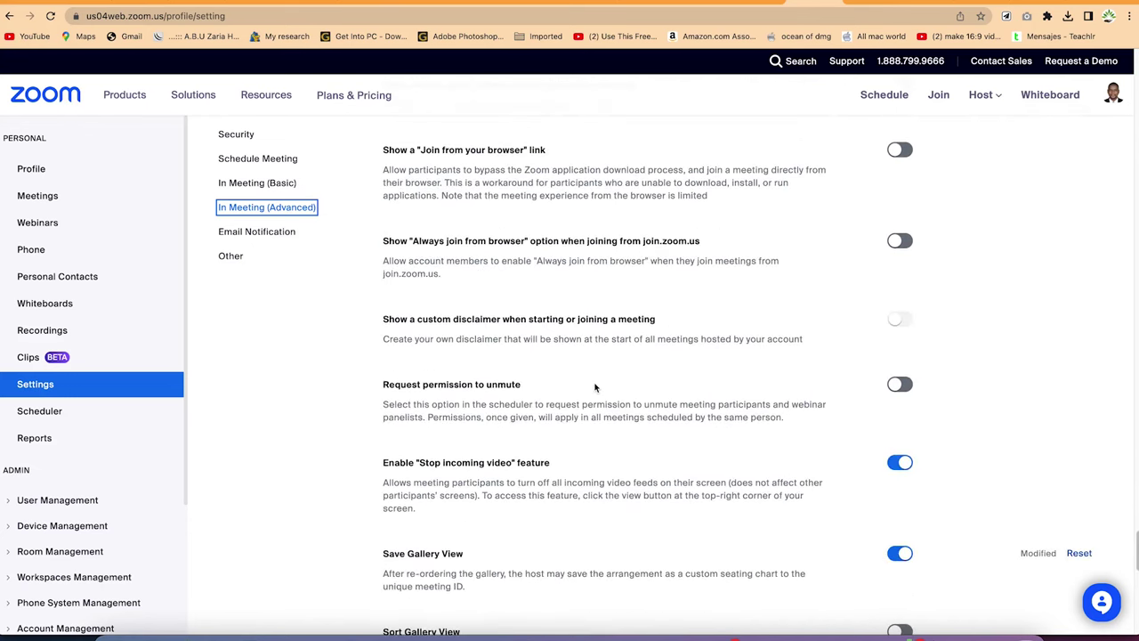
{"action": "scroll", "coordinate": [595, 388], "scroll_direction": "down", "scroll_amount": 1}
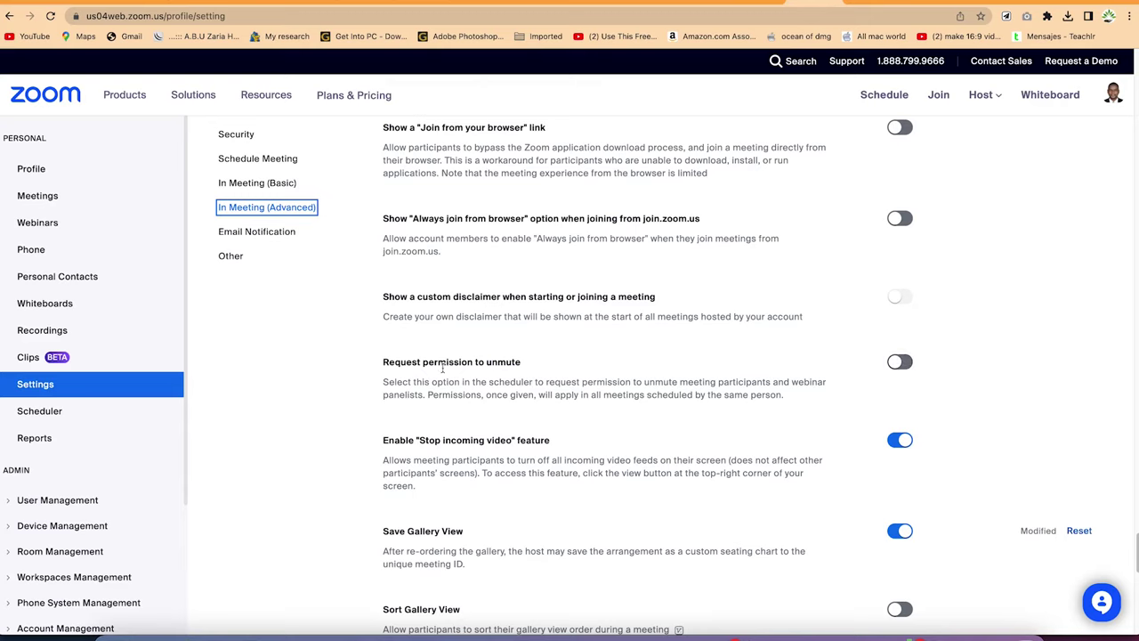
{"action": "left_click", "coordinate": [900, 363]}
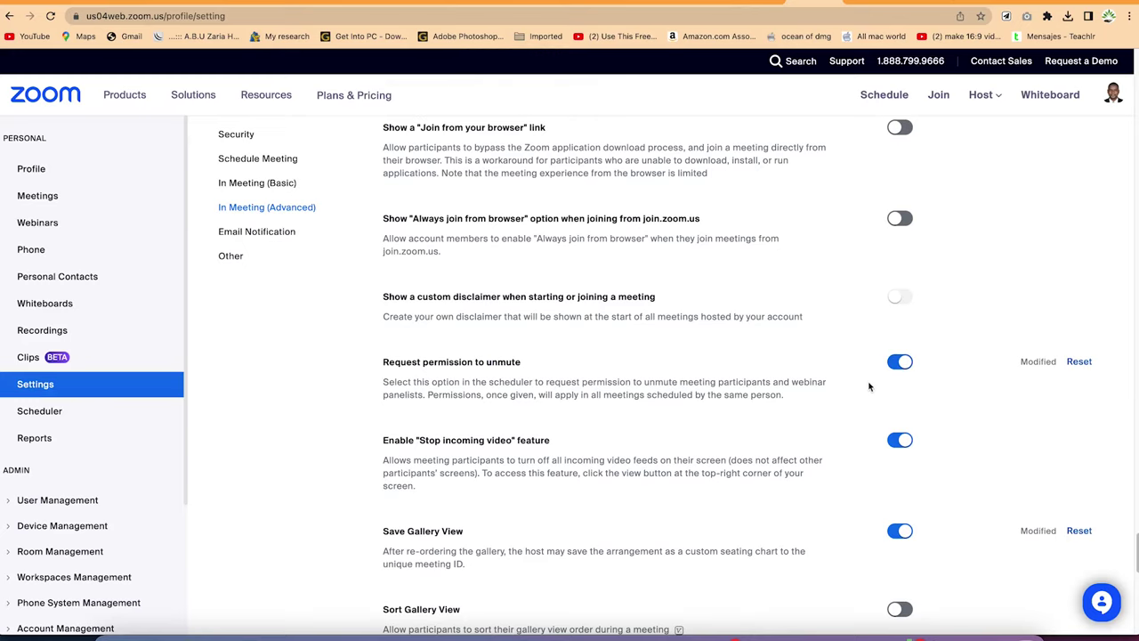
- Jump to the Email Notification meeting settings, then scroll back up to Meeting Security
{"action": "scroll", "coordinate": [529, 516], "scroll_direction": "down", "scroll_amount": 2}
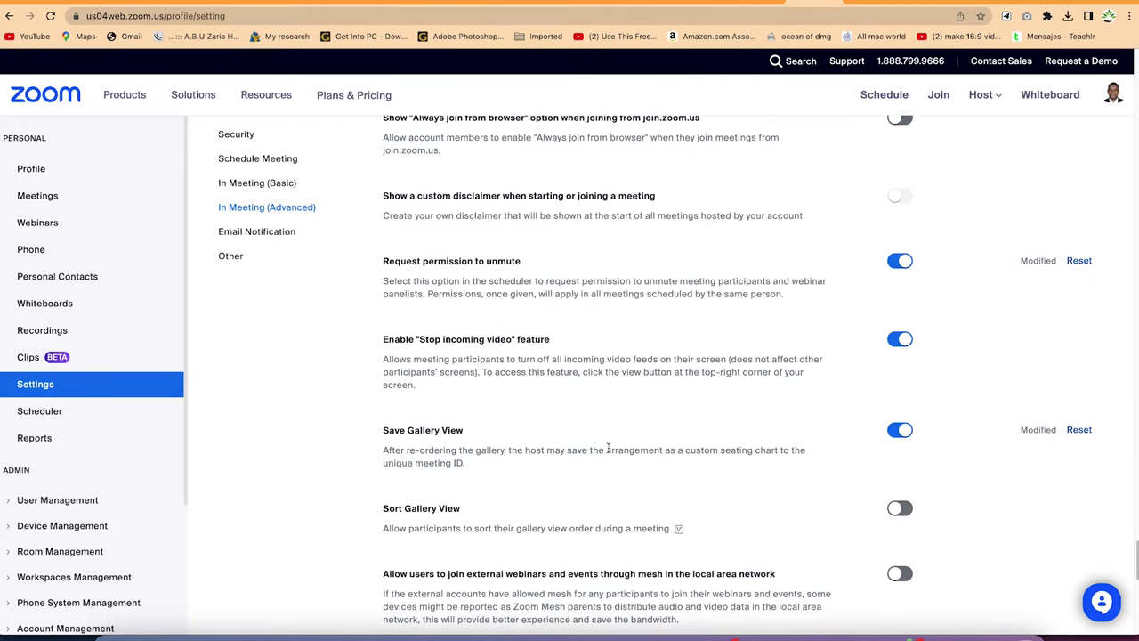
{"action": "scroll", "coordinate": [534, 523], "scroll_direction": "down", "scroll_amount": 3}
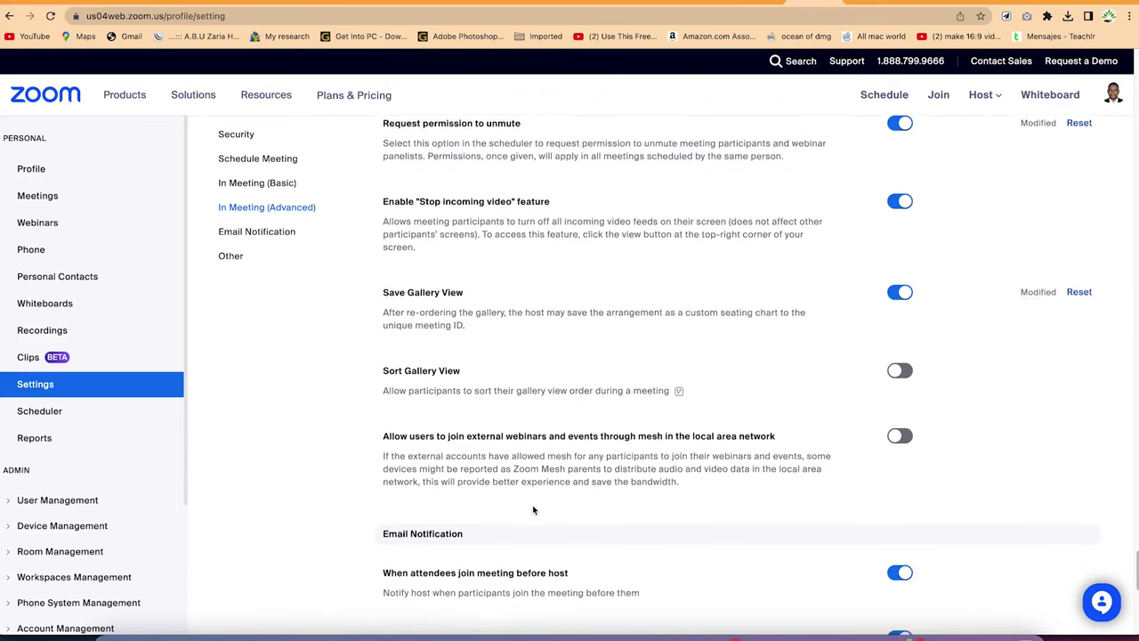
{"action": "scroll", "coordinate": [534, 510], "scroll_direction": "down", "scroll_amount": 2}
{"action": "left_click", "coordinate": [263, 231]}
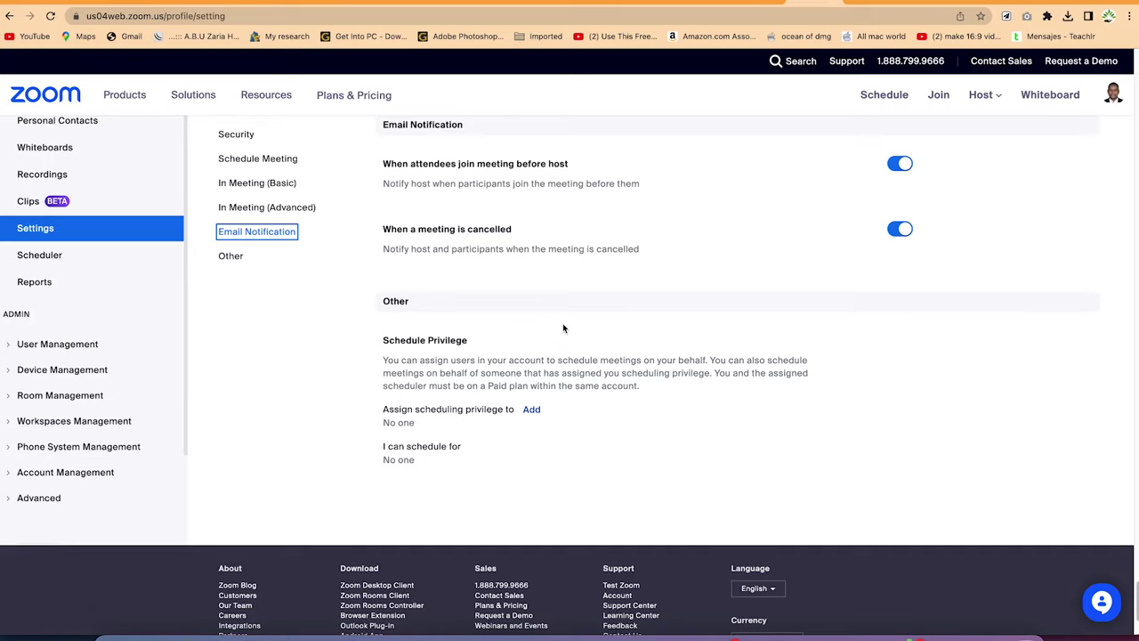
{"action": "scroll", "coordinate": [562, 328], "scroll_direction": "up", "scroll_amount": 10}
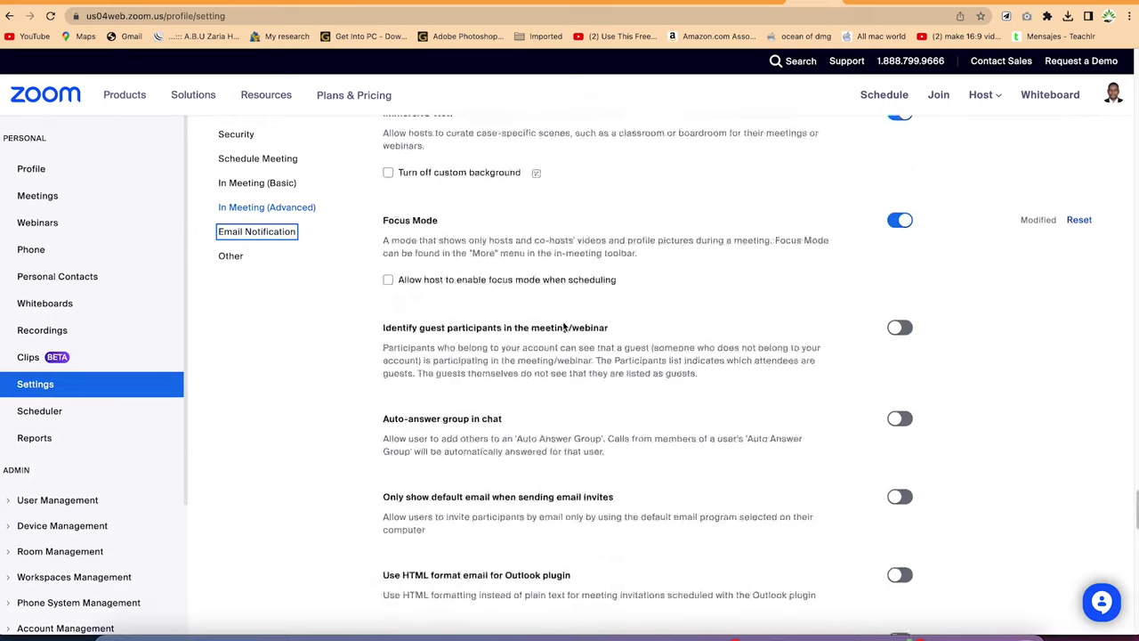
{"action": "scroll", "coordinate": [562, 324], "scroll_direction": "up", "scroll_amount": 15}
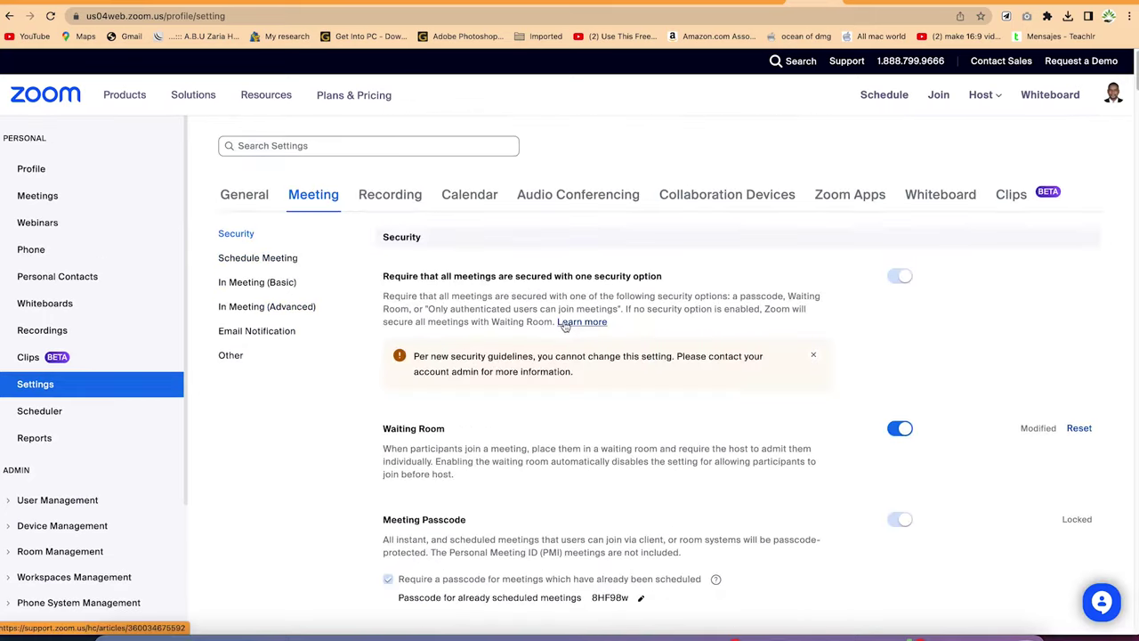
- Show the Recording settings and scroll through the local and automatic recording options
{"action": "left_click", "coordinate": [384, 197]}
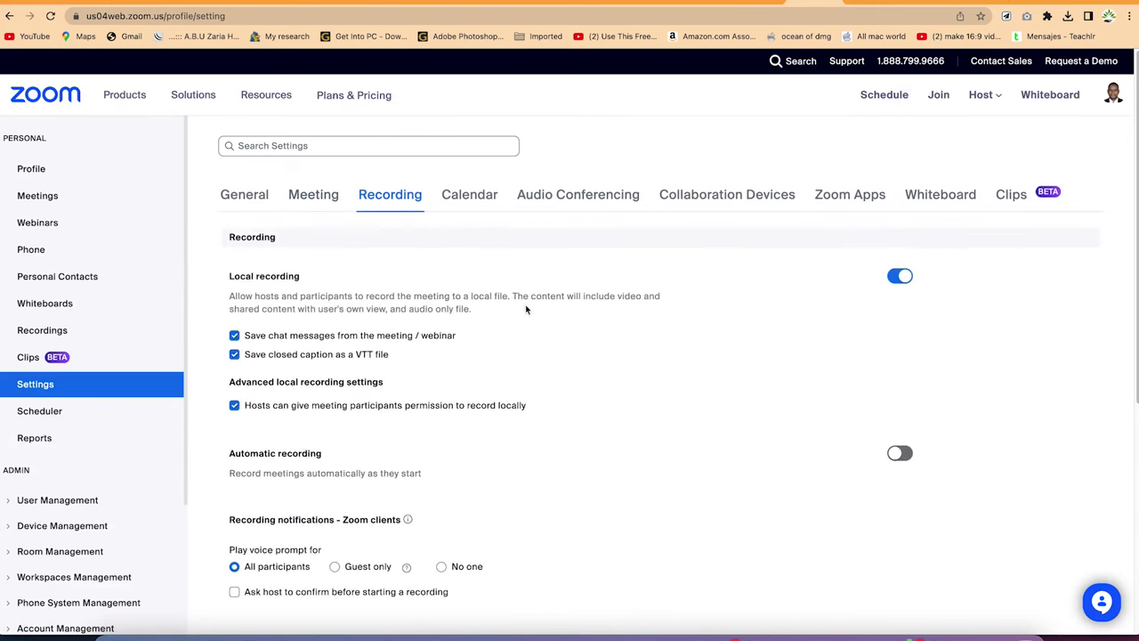
{"action": "scroll", "coordinate": [567, 354], "scroll_direction": "down", "scroll_amount": 4}
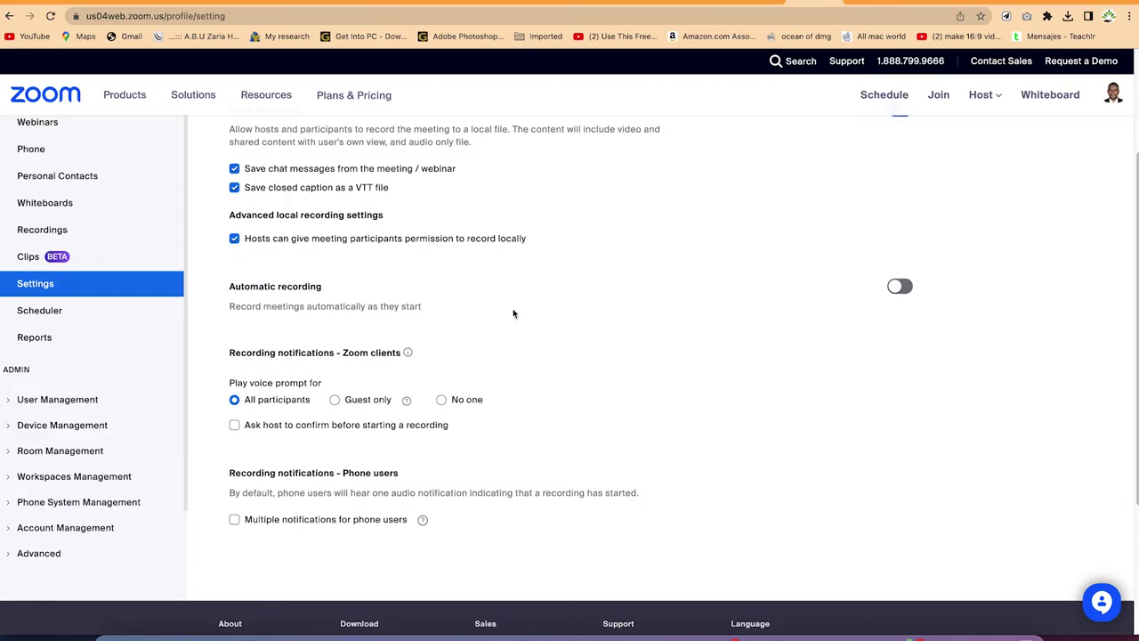
{"action": "scroll", "coordinate": [520, 308], "scroll_direction": "up", "scroll_amount": 4}
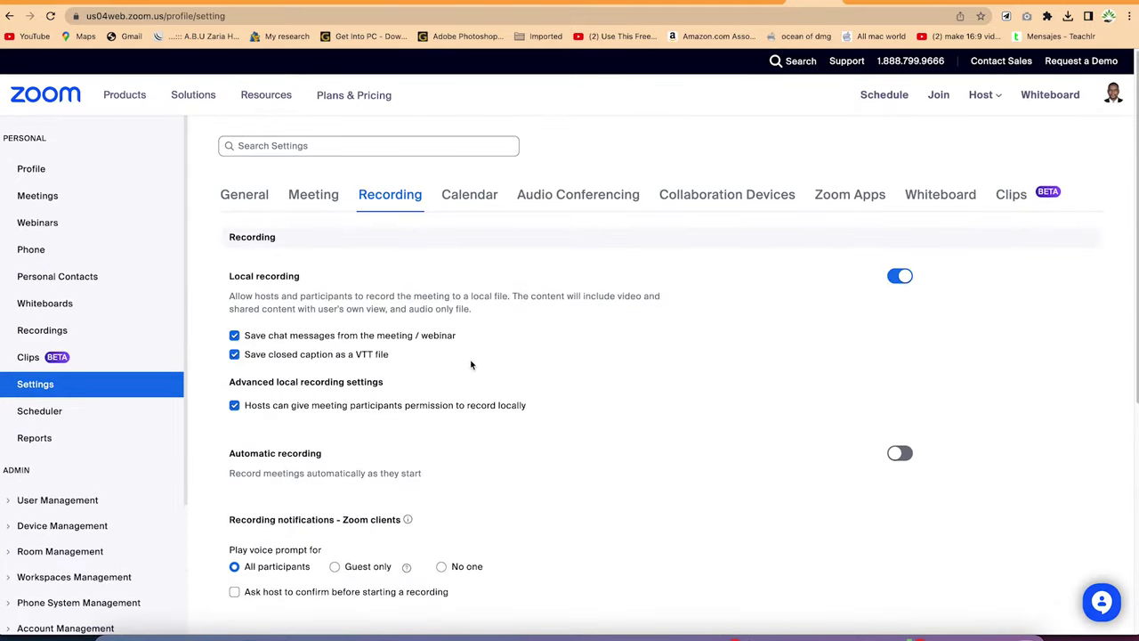
- View the Calendar, Audio Conferencing, Collaboration Devices and Zoom Apps settings in turn
{"action": "left_click", "coordinate": [469, 197]}
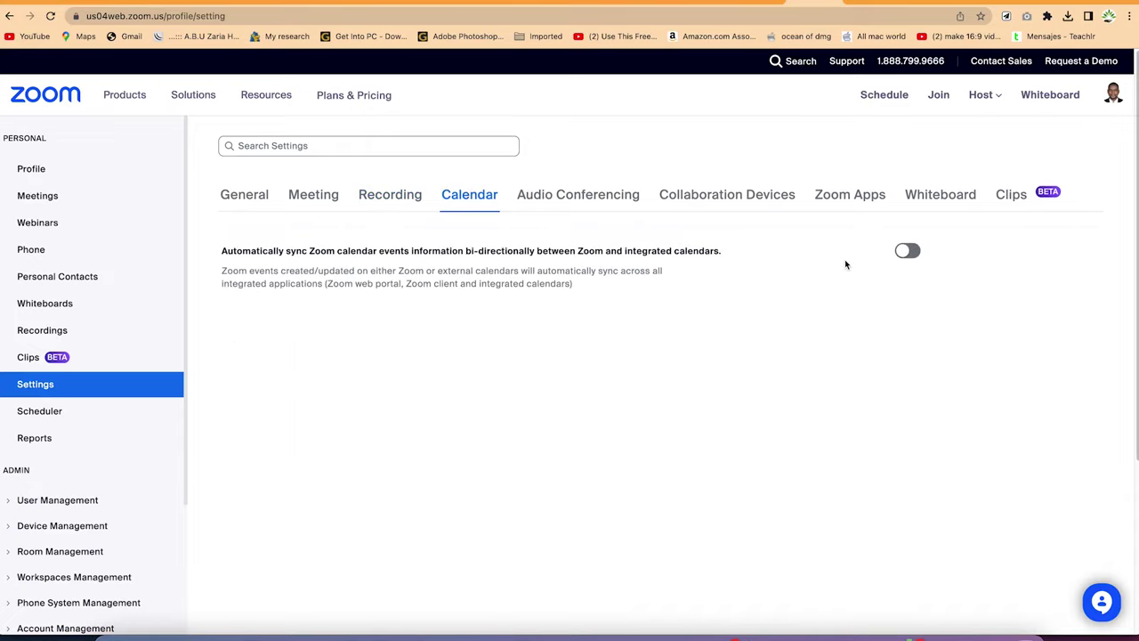
{"action": "left_click", "coordinate": [584, 201]}
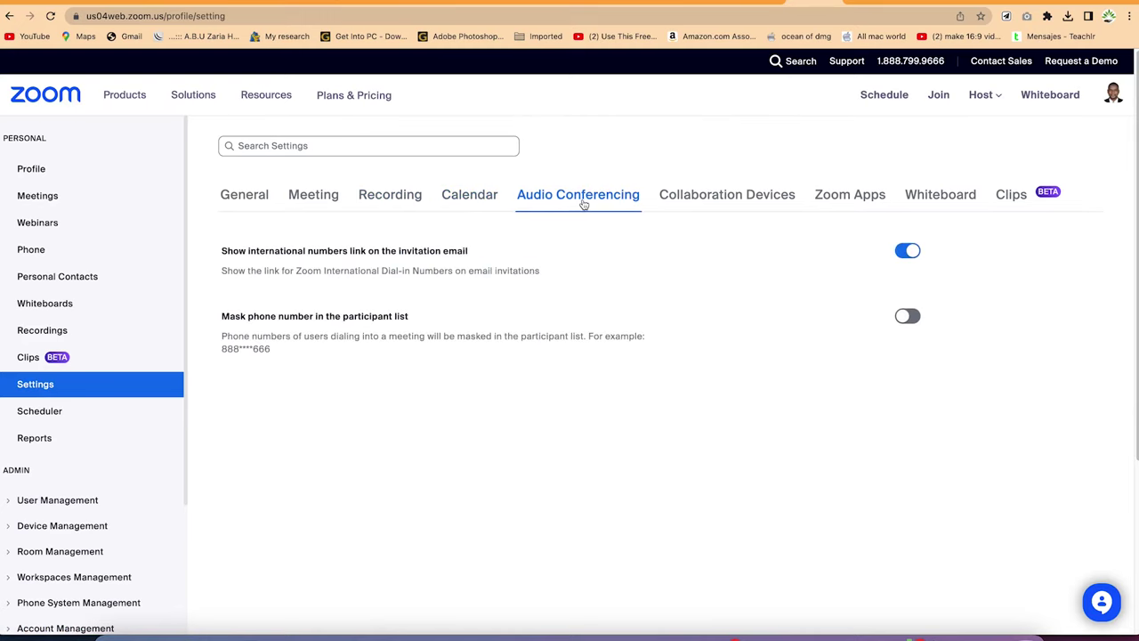
{"action": "left_click", "coordinate": [700, 198]}
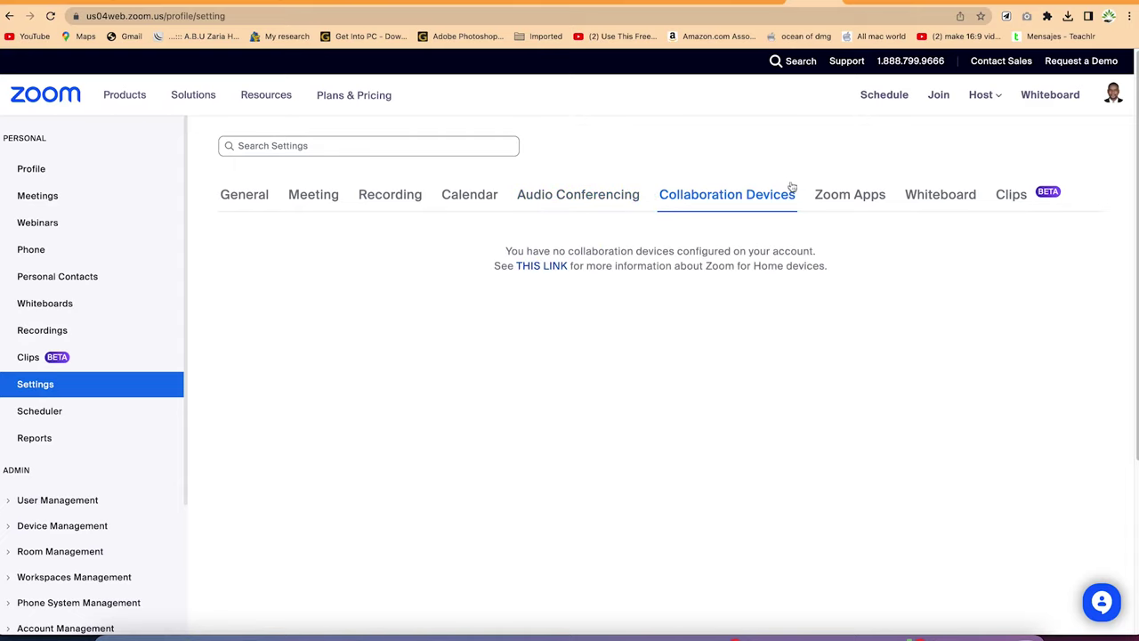
{"action": "left_click", "coordinate": [840, 201]}
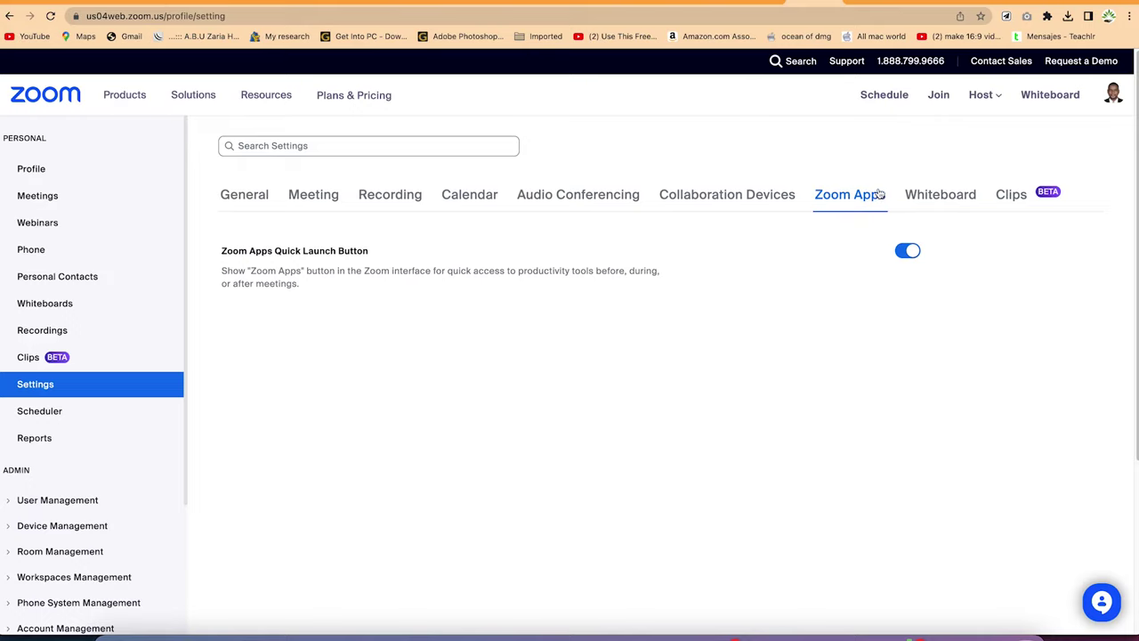
{"action": "left_click", "coordinate": [935, 200]}
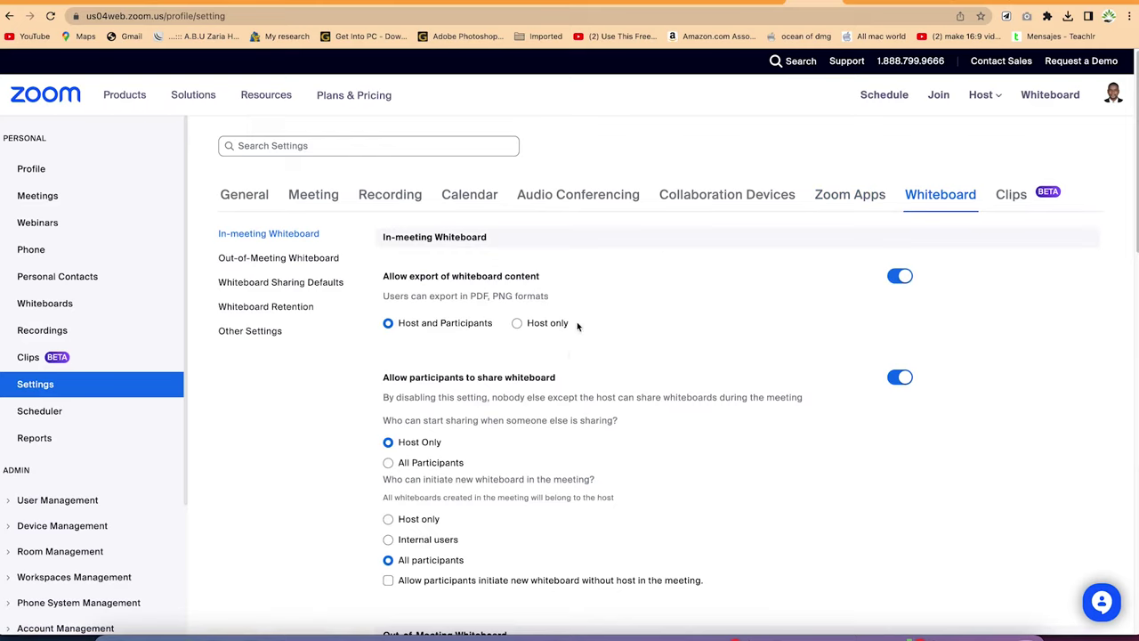
- Highlight PNG in the Whiteboard export formats description and scroll through the Whiteboard settings
{"action": "left_click_drag", "start_coordinate": [469, 296], "coordinate": [518, 301]}
{"action": "scroll", "coordinate": [419, 374], "scroll_direction": "down", "scroll_amount": 1}
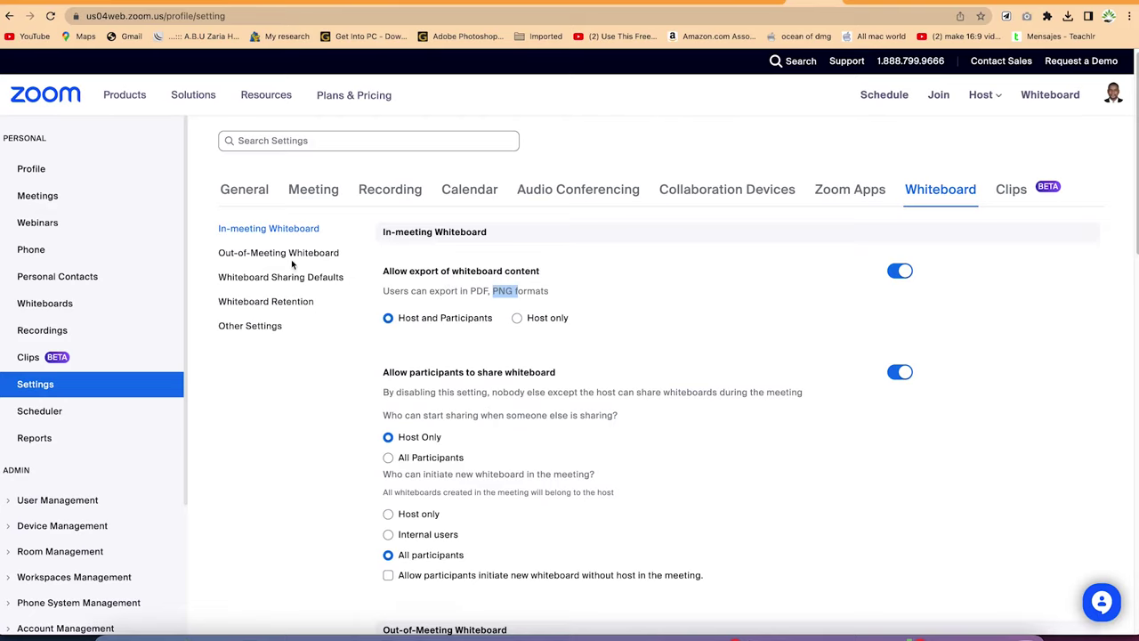
{"action": "scroll", "coordinate": [476, 375], "scroll_direction": "down", "scroll_amount": 1}
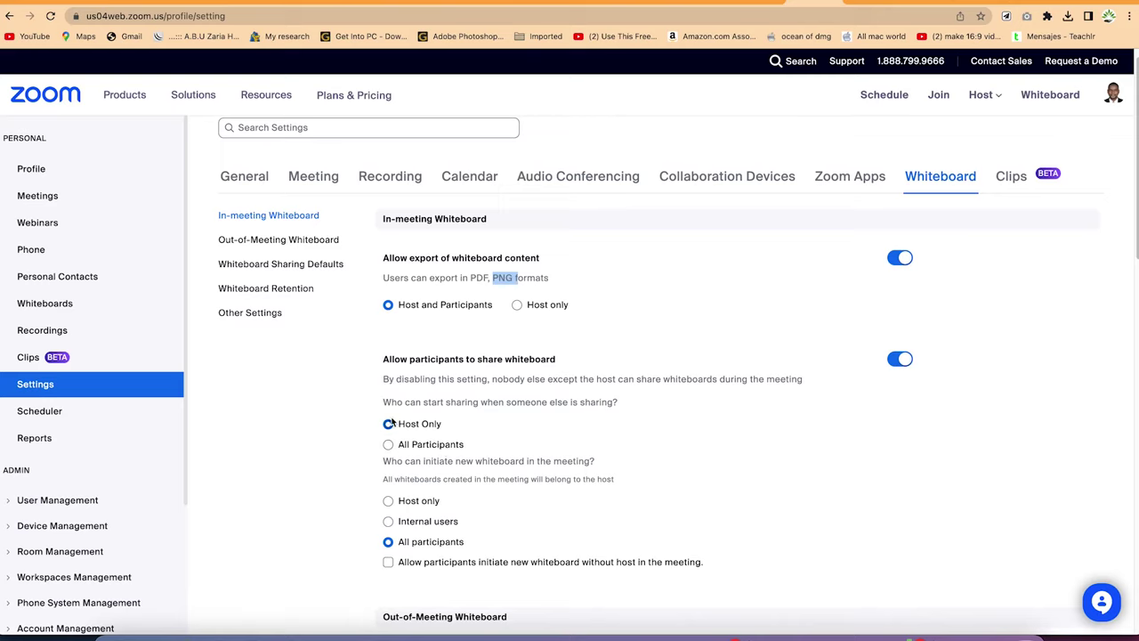
{"action": "scroll", "coordinate": [457, 503], "scroll_direction": "down", "scroll_amount": 1}
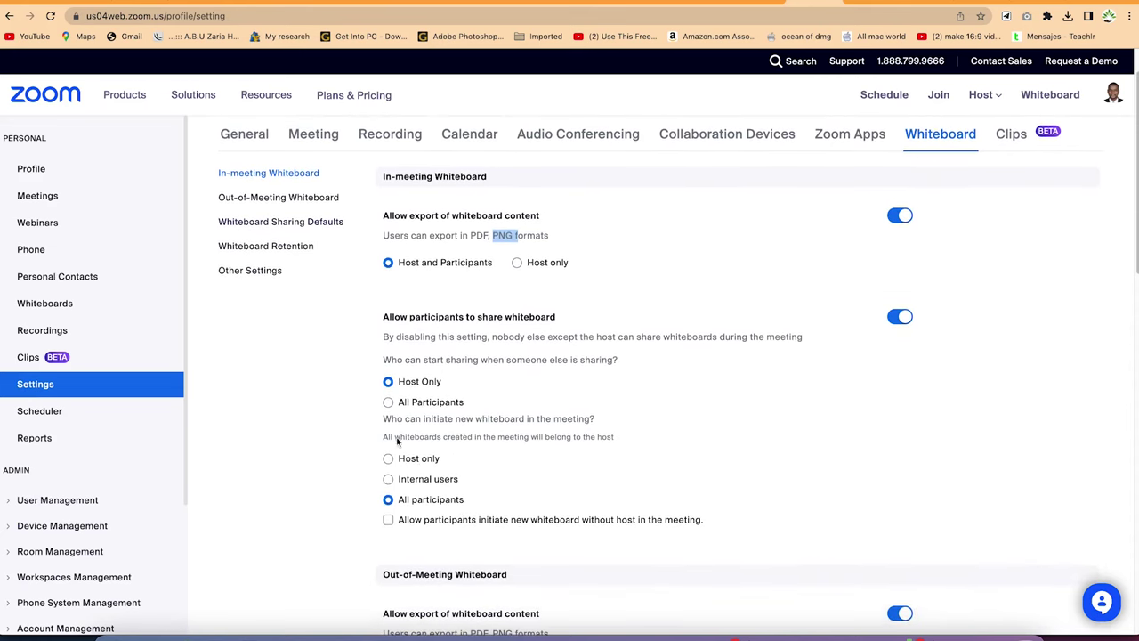
- Review the Out-of-Meeting Whiteboard, Whiteboard Sharing Defaults and Whiteboard Retention sections, then bring up the Clips settings
{"action": "left_click", "coordinate": [302, 199]}
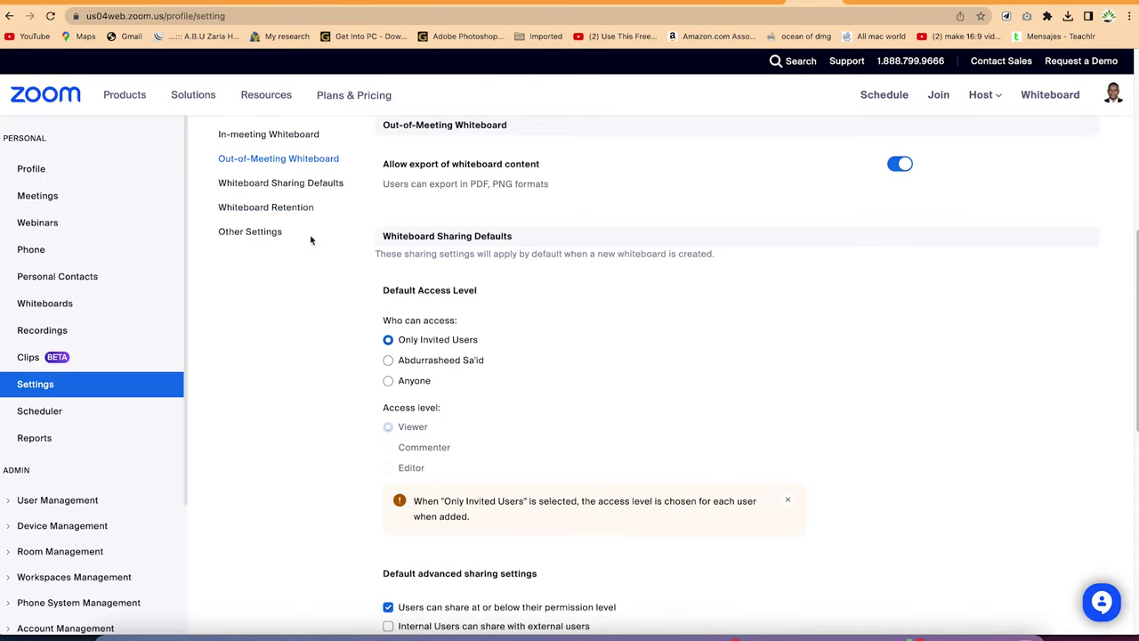
{"action": "left_click", "coordinate": [278, 182]}
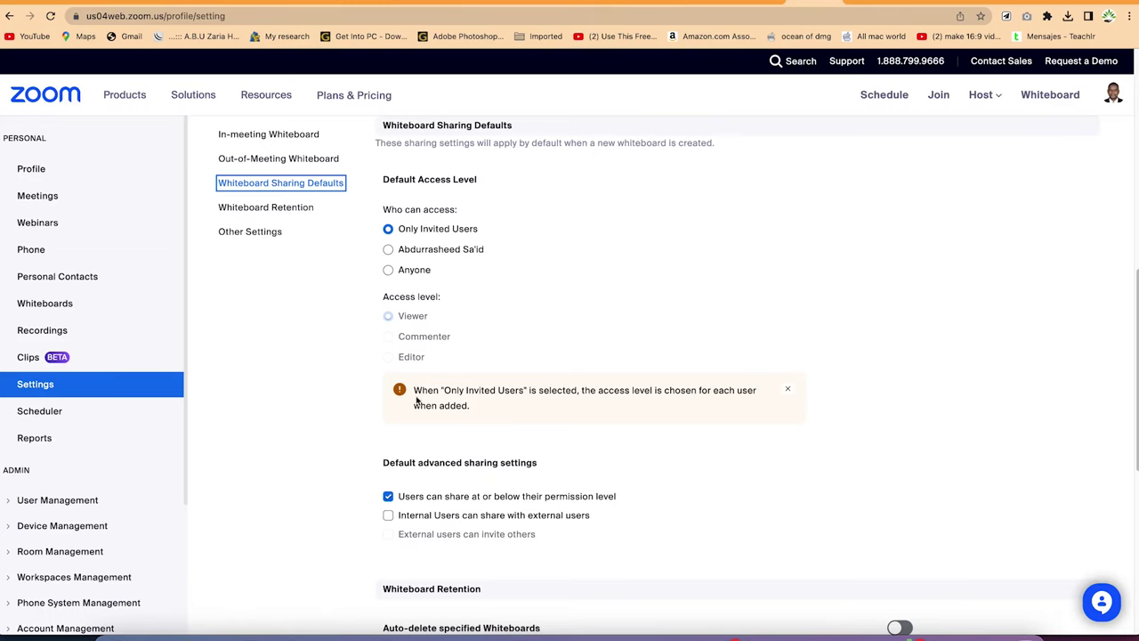
{"action": "left_click", "coordinate": [292, 209]}
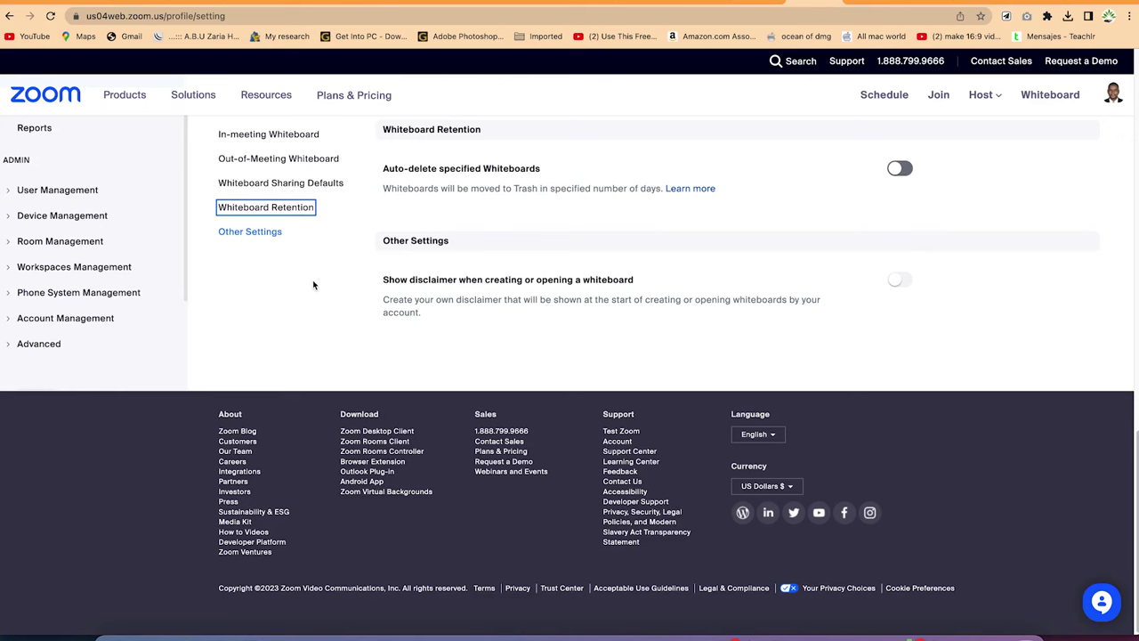
{"action": "scroll", "coordinate": [312, 280], "scroll_direction": "up", "scroll_amount": 10}
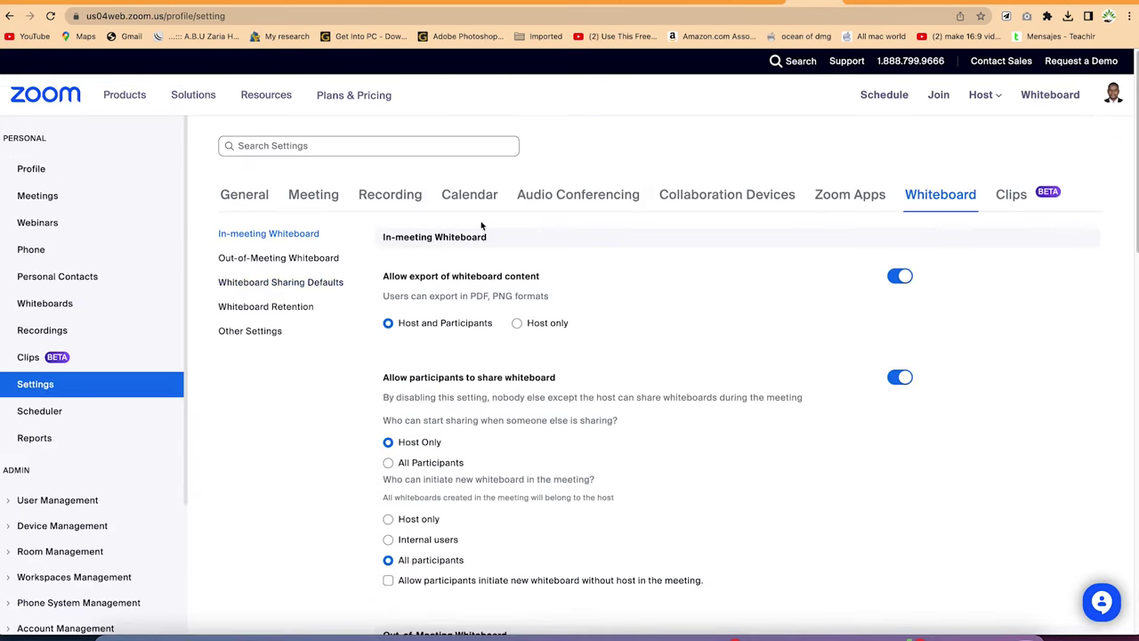
{"action": "left_click", "coordinate": [1015, 195]}
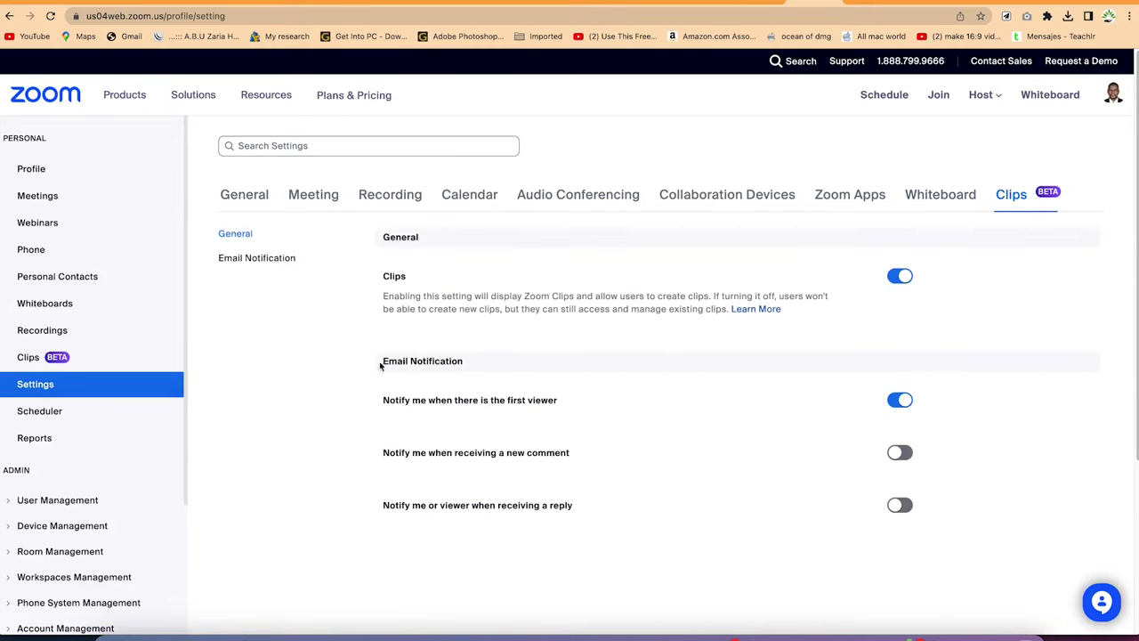
- Check the Clips Email Notification section, then return to the top of the page
{"action": "left_click", "coordinate": [242, 258]}
{"action": "scroll", "coordinate": [448, 292], "scroll_direction": "up", "scroll_amount": 3}
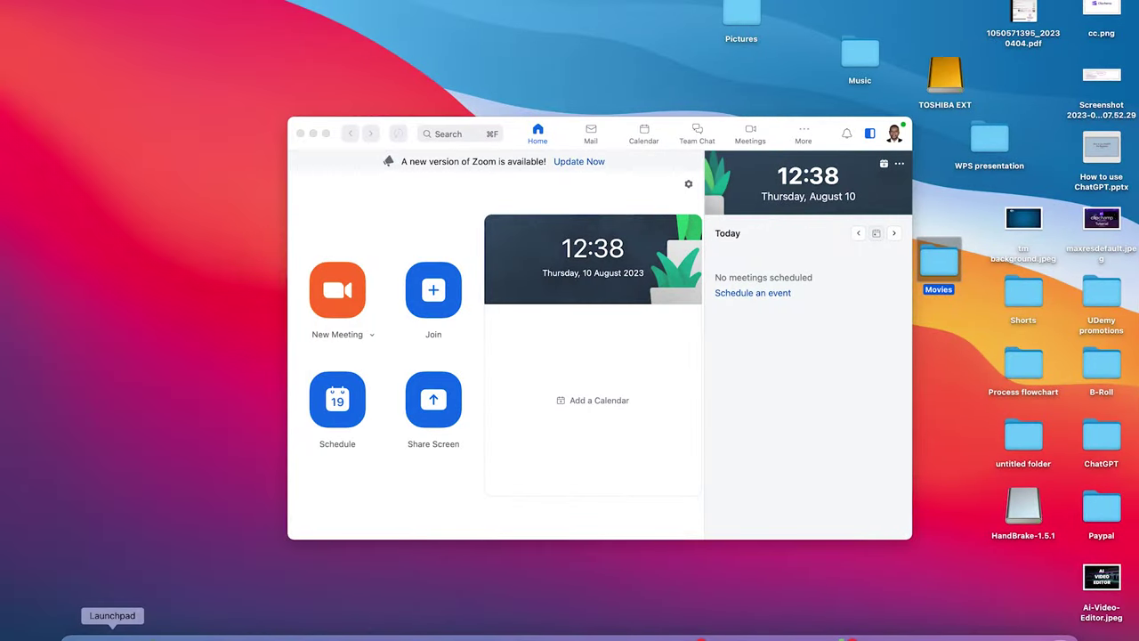
{"action": "left_click", "coordinate": [112, 634]}
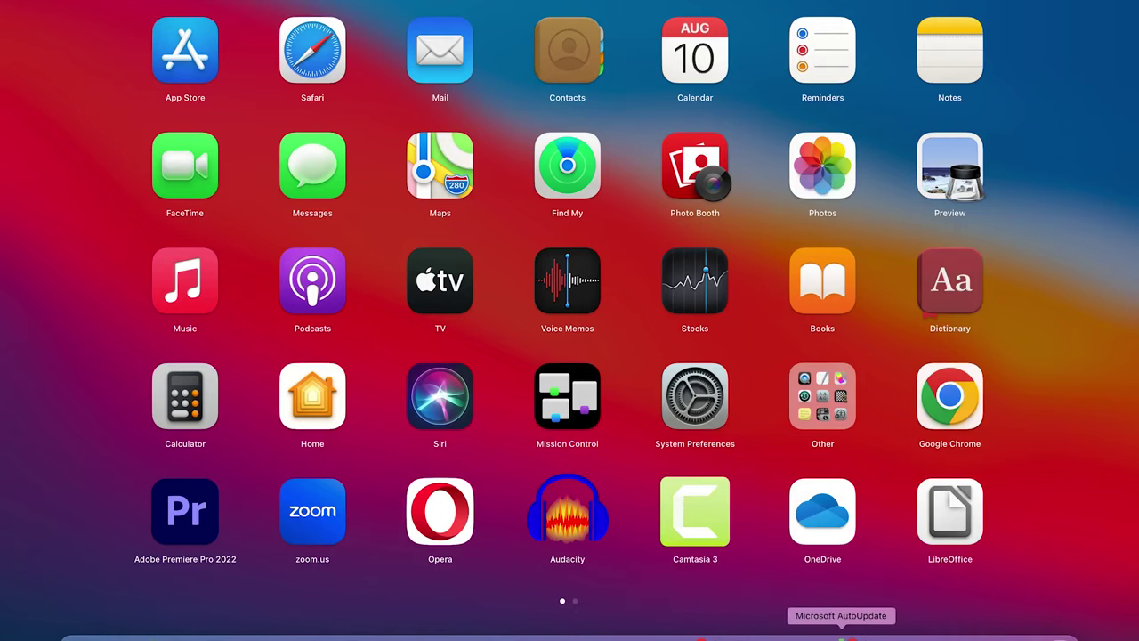
{"action": "left_click", "coordinate": [807, 634]}
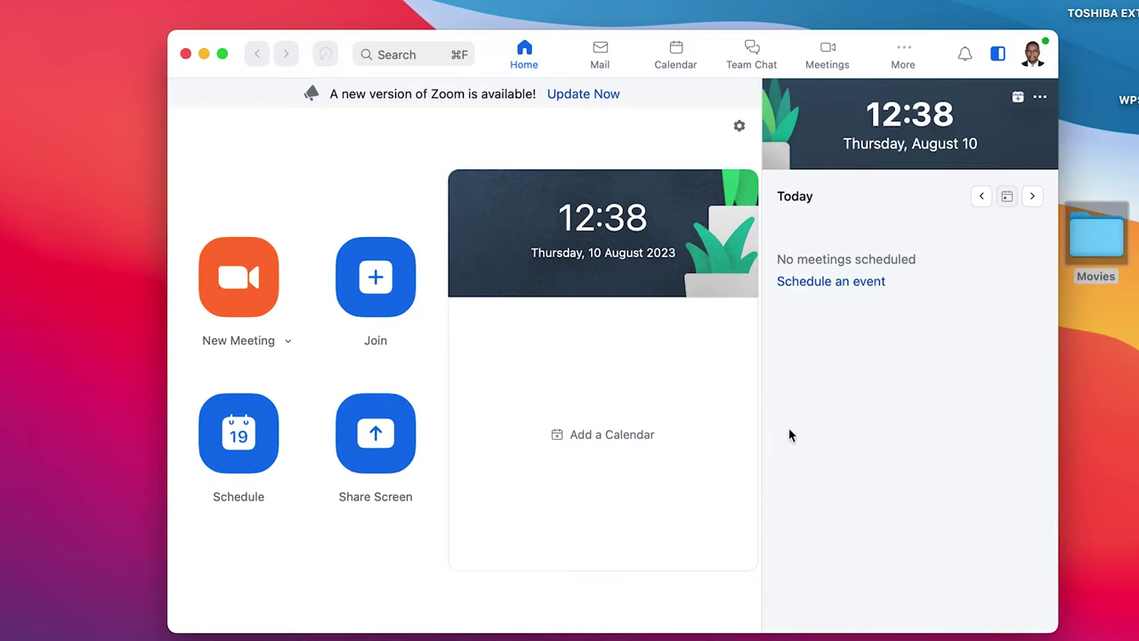
- Start joining a meeting from the Zoom Home screen's Join button
{"action": "left_click", "coordinate": [375, 276]}
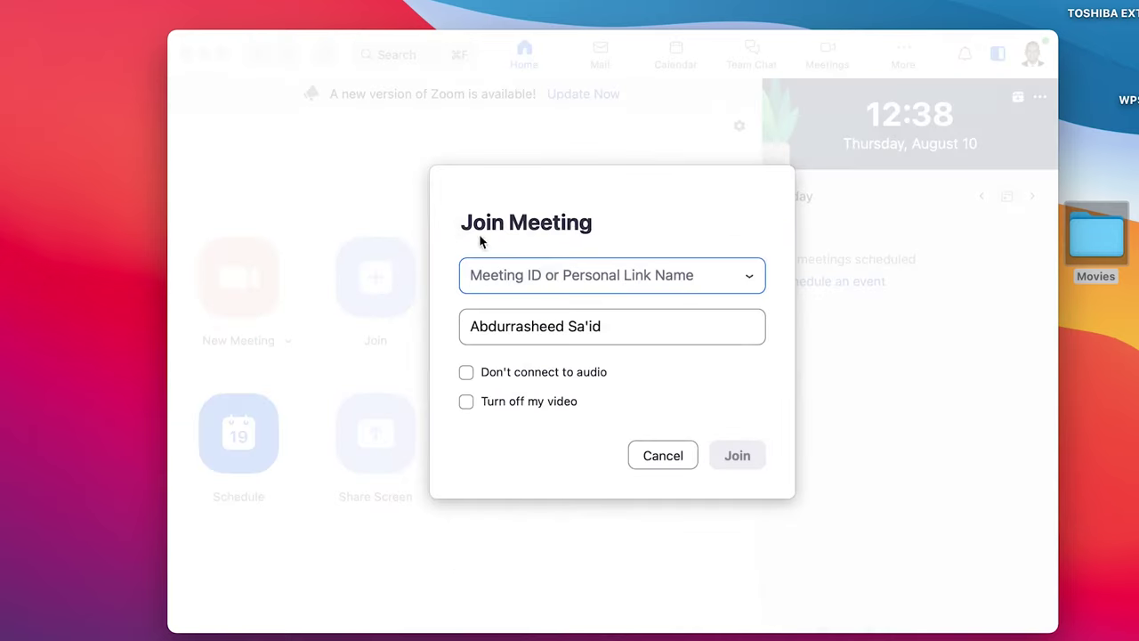